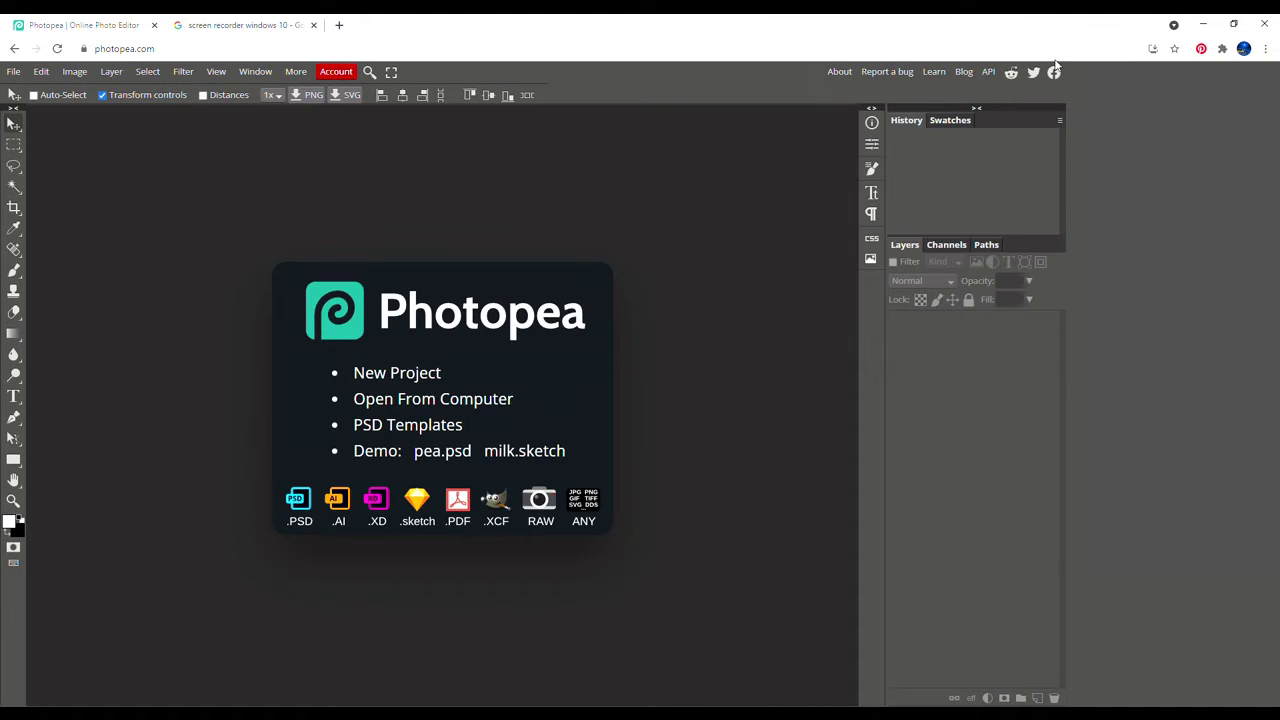
Create a blank white 1668×2224 px portrait document from the iPad Pro 10.5" mobile preset.
left_click(390, 373)
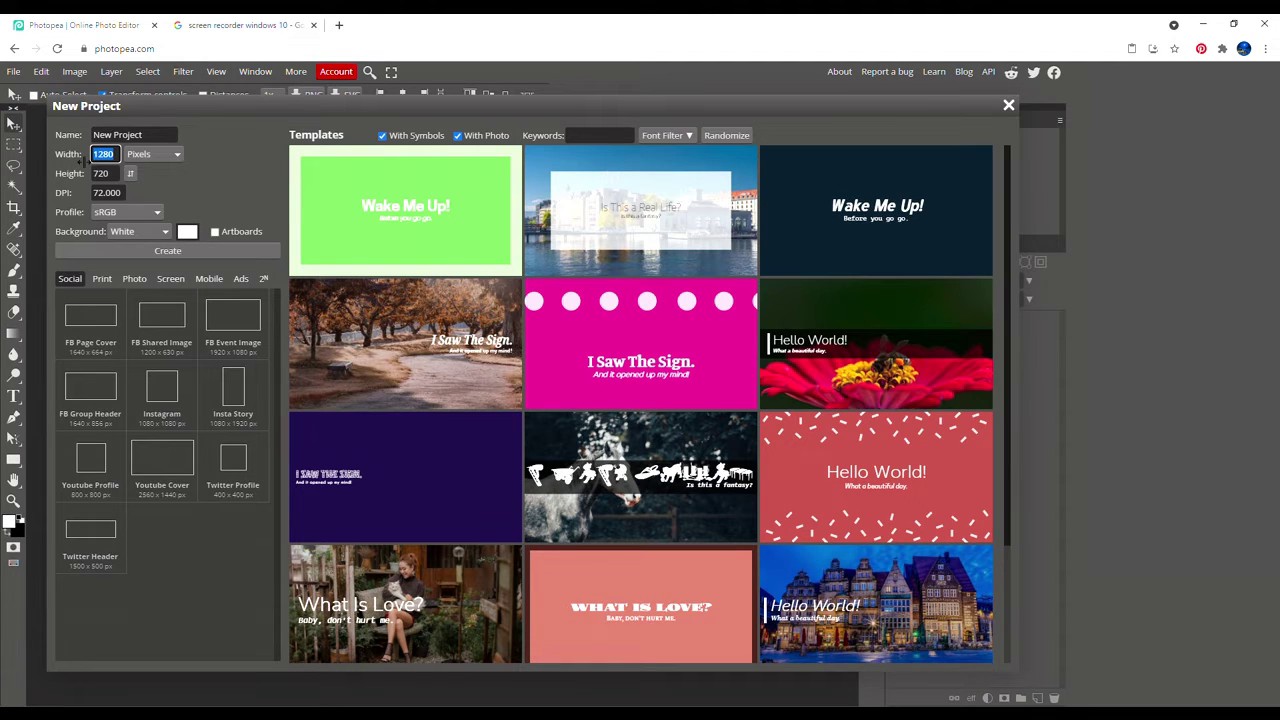
left_click(133, 280)
left_click(207, 280)
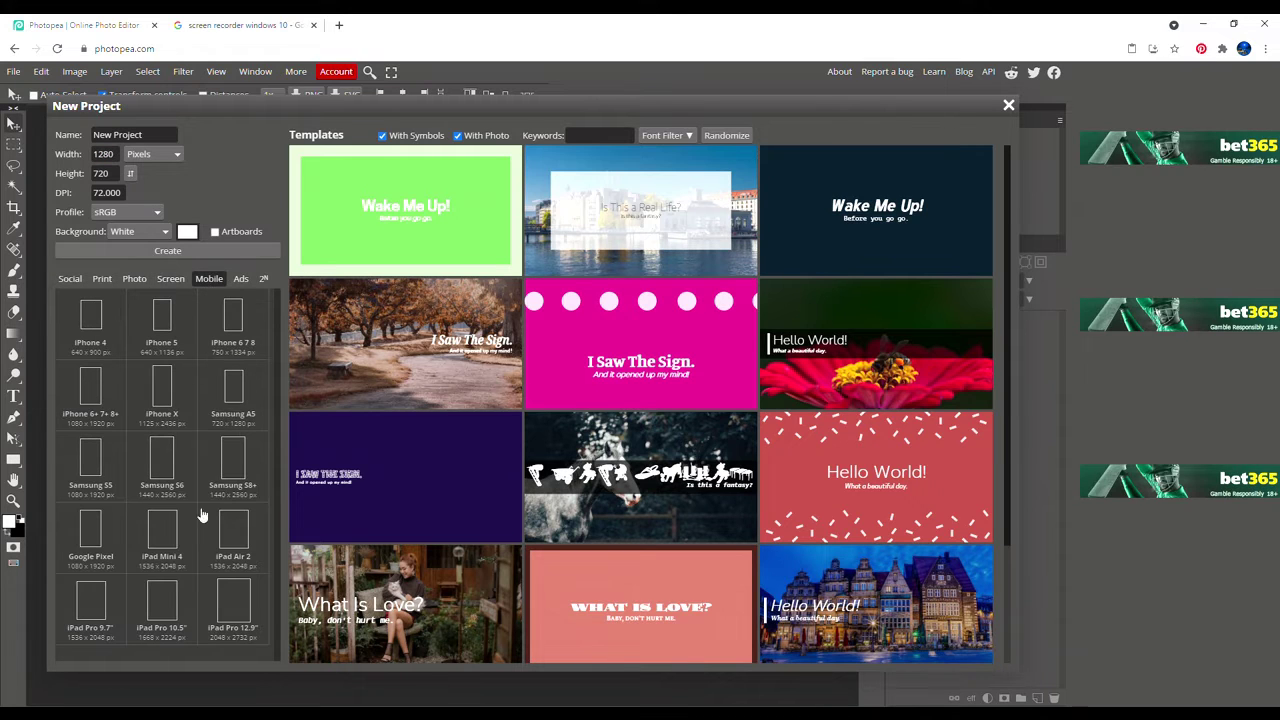
left_click(170, 615)
left_click(168, 251)
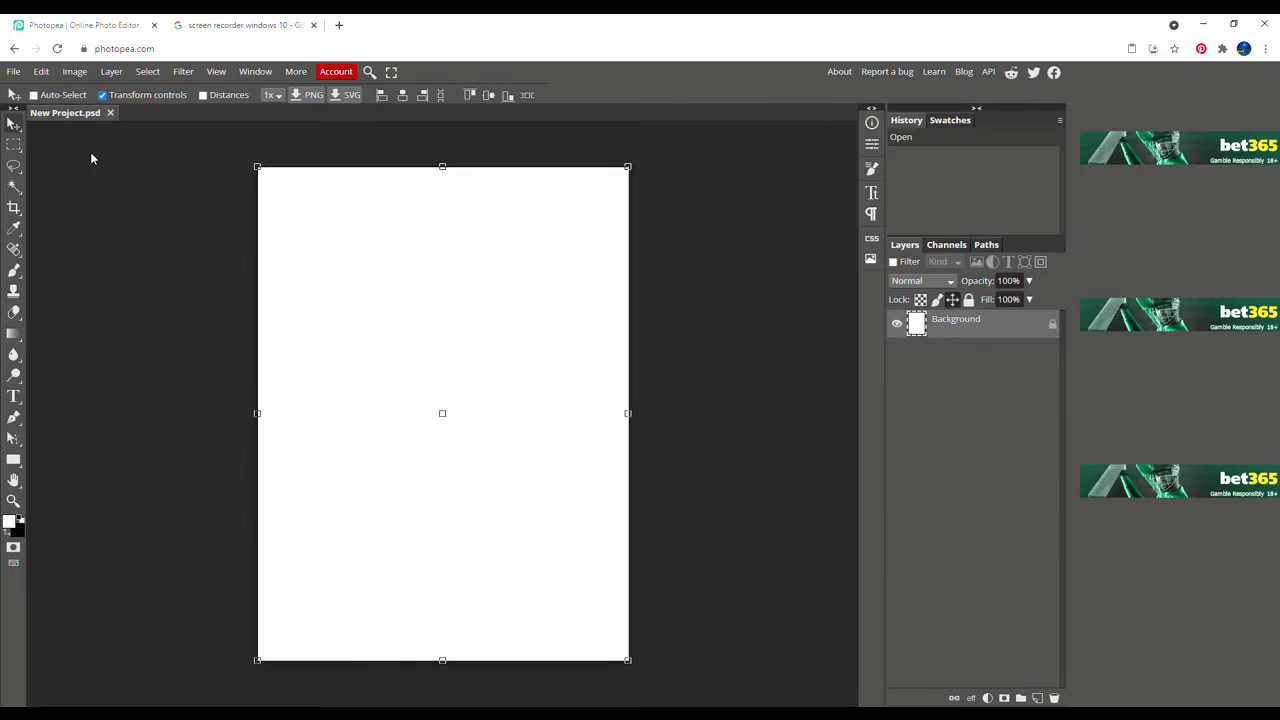
Place the fairy photo into the new document.
left_click(13, 74)
left_click(49, 134)
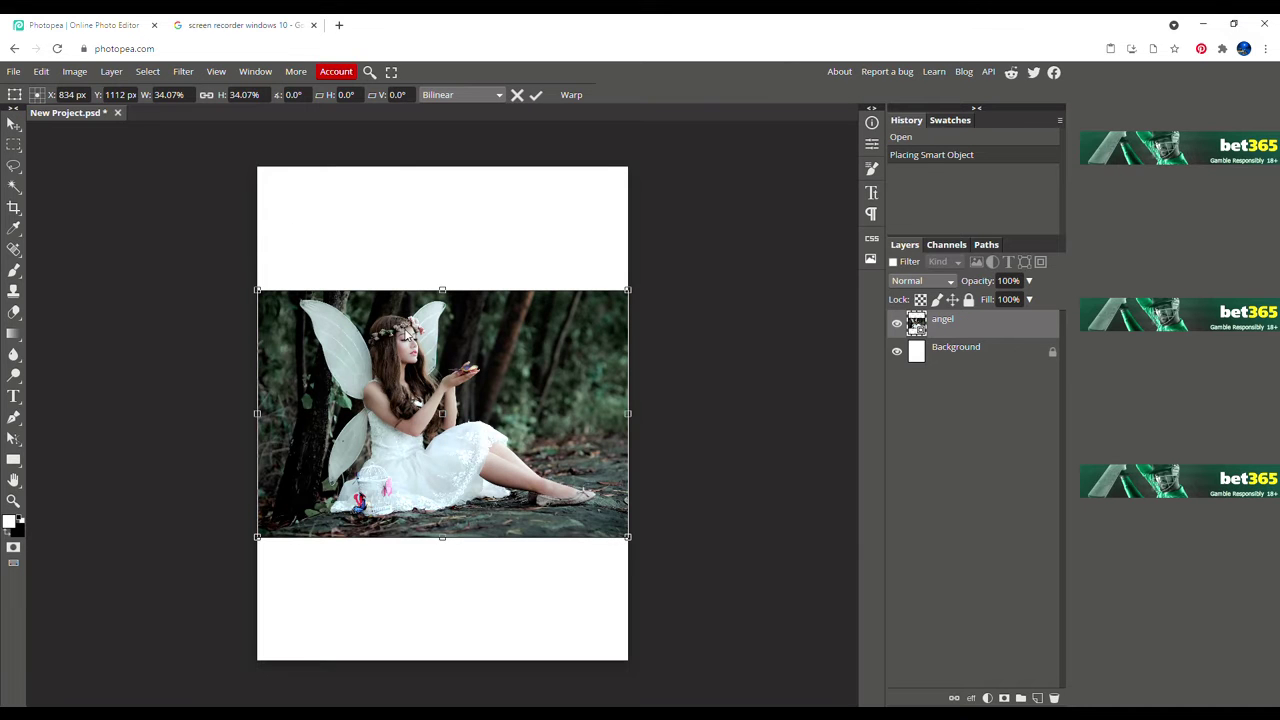
scroll(405, 334, "up", 2)
scroll(404, 328, "up", 3)
scroll(404, 328, "down", 4)
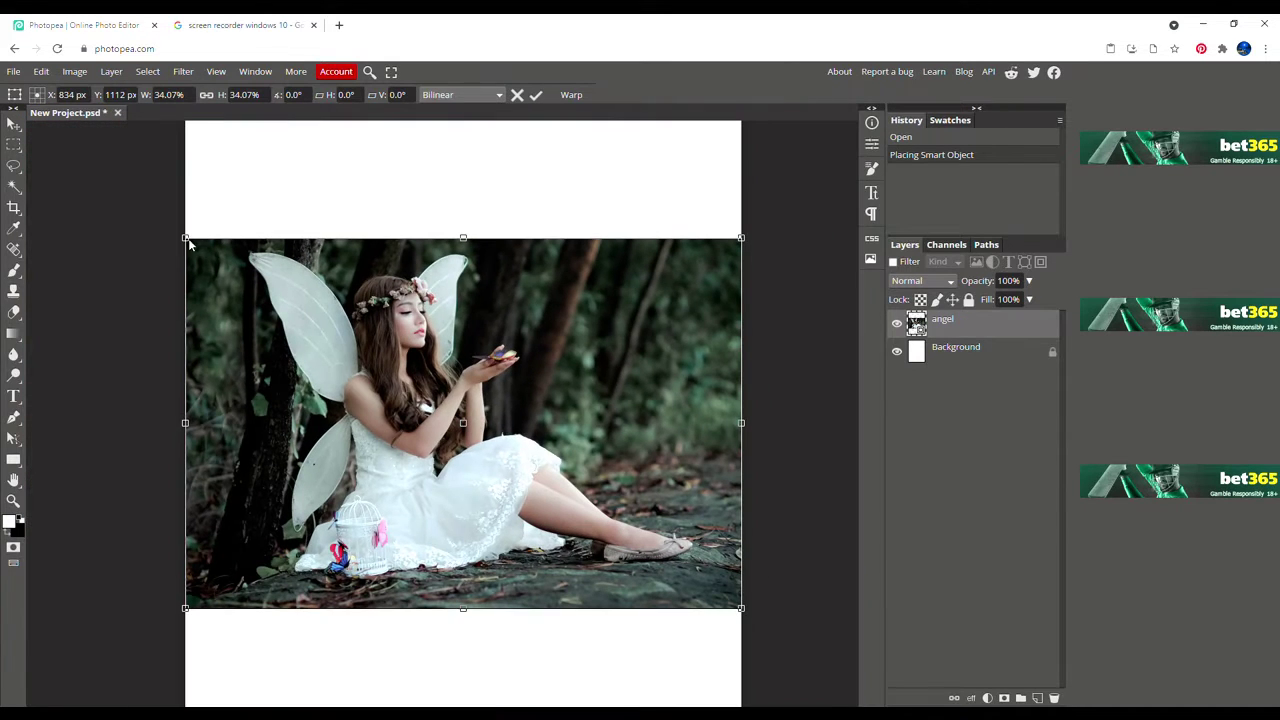
Enlarge the photo to about 41% so it overfills the canvas, then hide the white Background.
left_click_drag(186, 240, 131, 165)
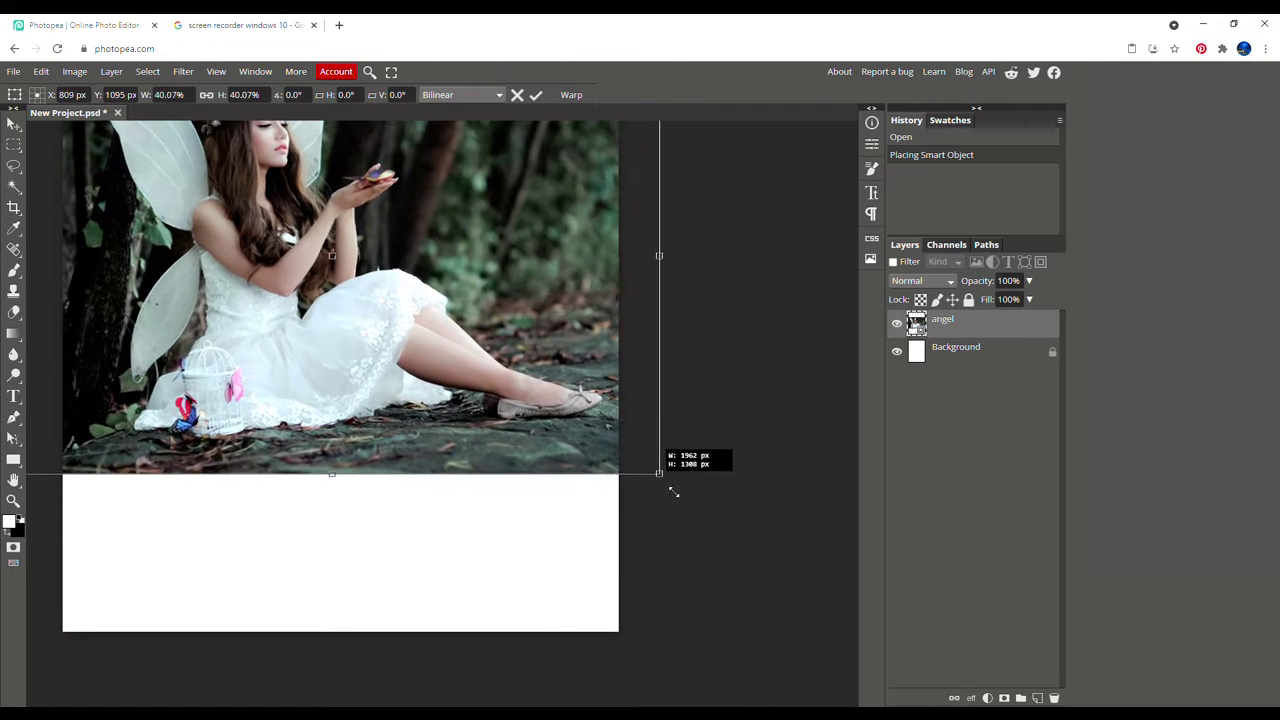
left_click_drag(621, 453, 666, 477)
scroll(500, 480, "down", 2)
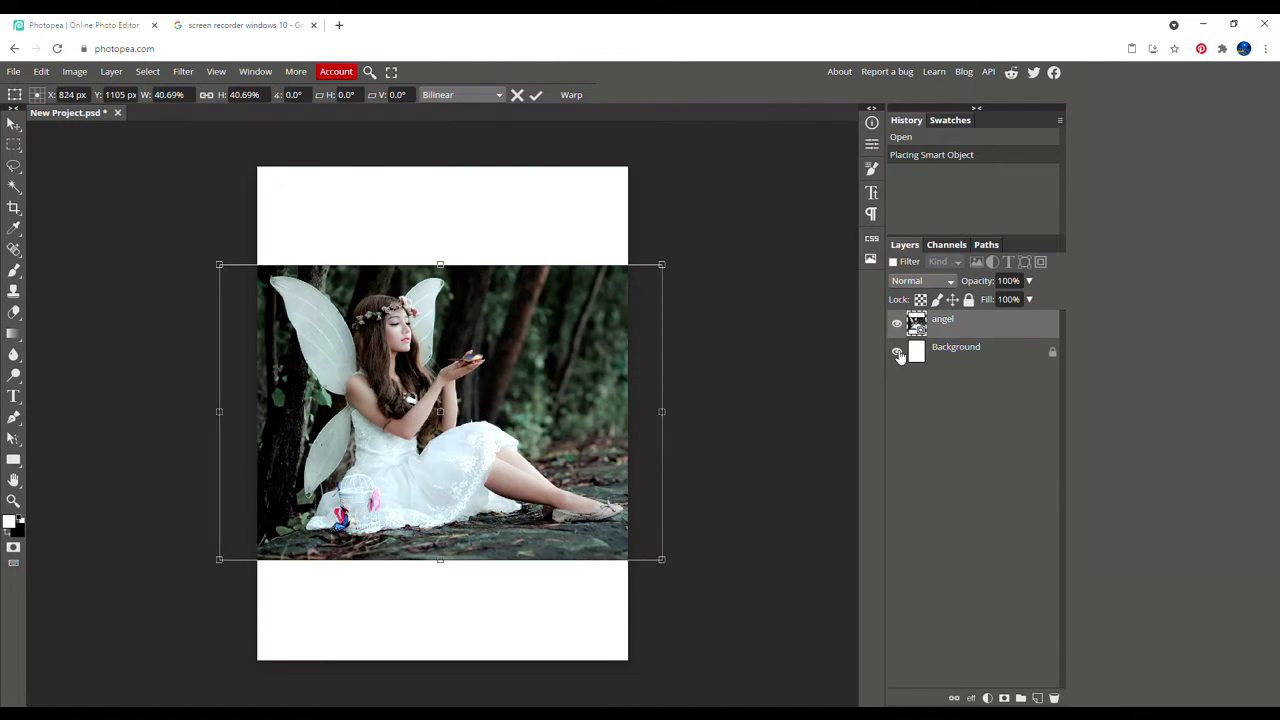
key("Return")
left_click(896, 351)
key("ctrl+plus")
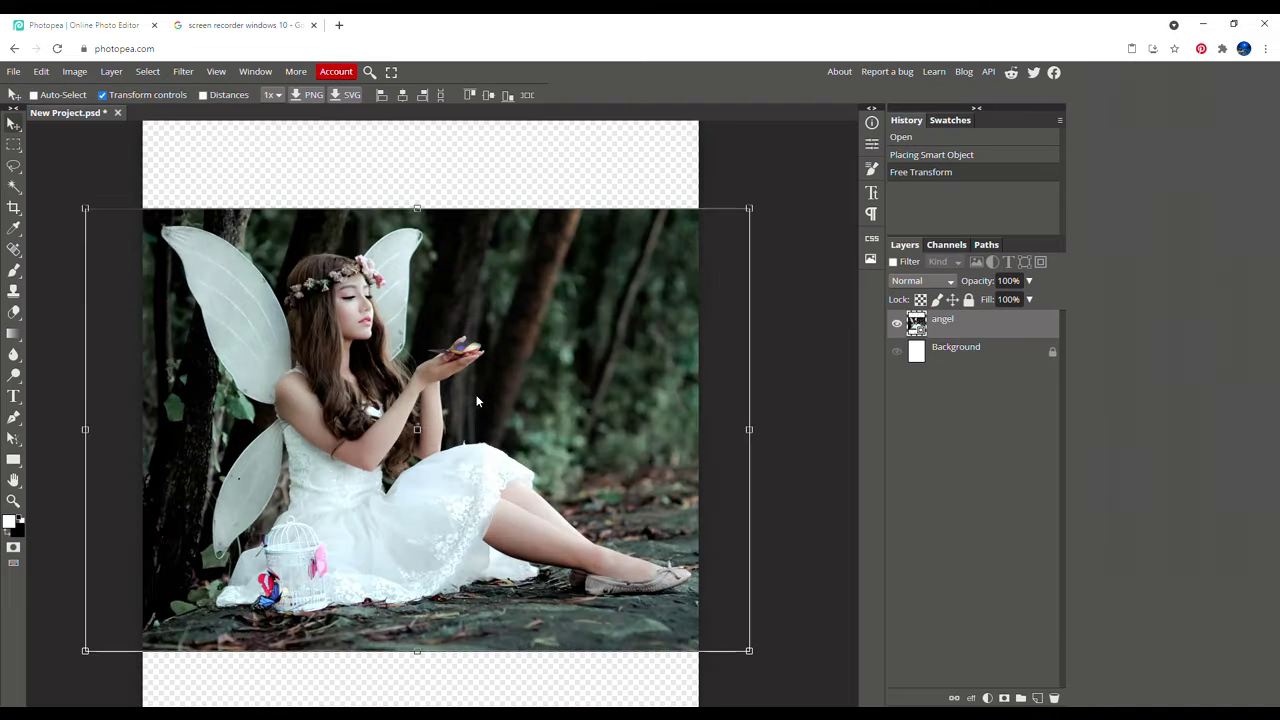
left_click(988, 698)
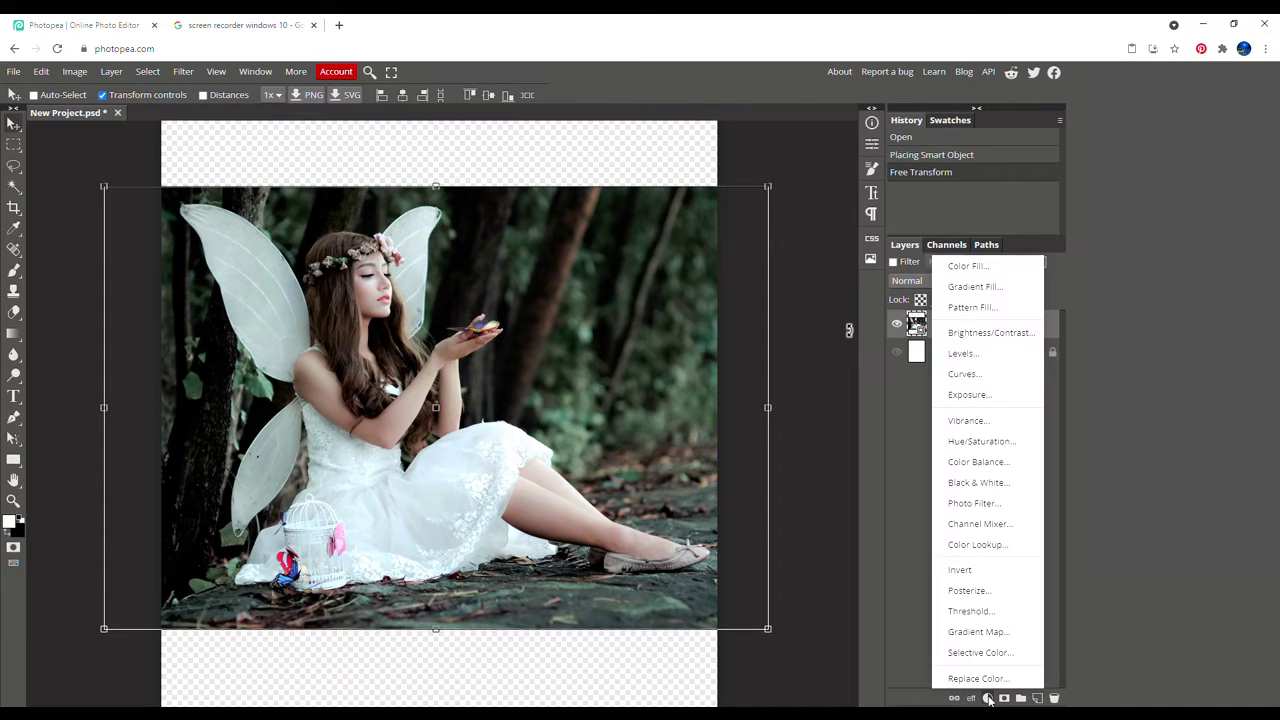
Add a Curves adjustment and pull the RGB top point down to darken the photo.
left_click(973, 374)
scroll(490, 404, "up", 2)
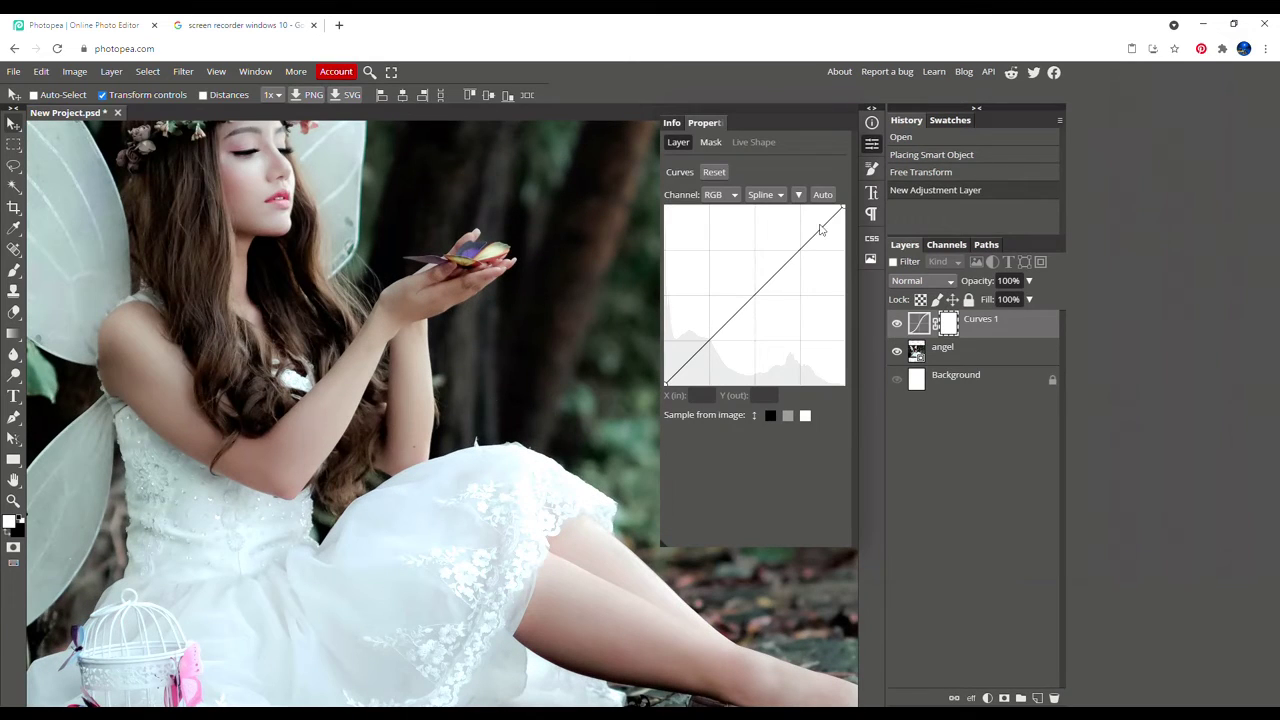
left_click_drag(843, 208, 861, 324)
scroll(587, 369, "down", 1)
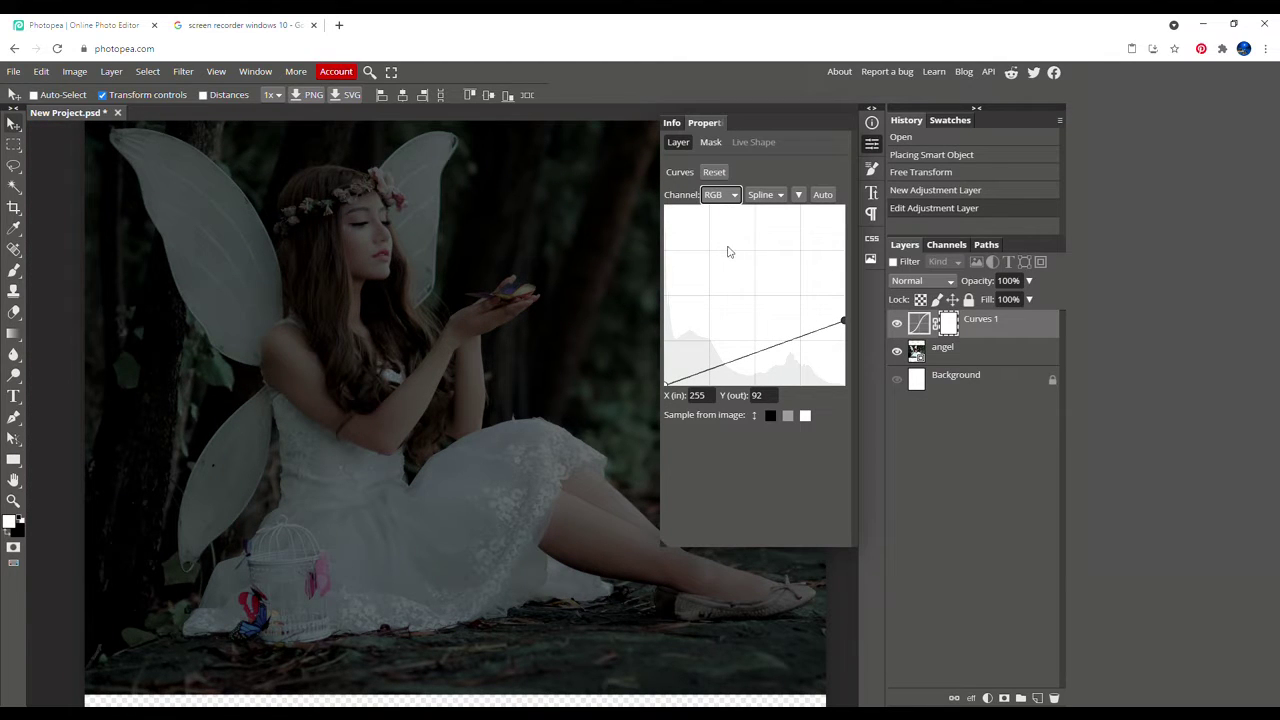
Raise the Blue curve and lower the Red in the highlights for a cool night tint.
key("Down")
key("Down")
key("Down")
left_click_drag(842, 210, 798, 200)
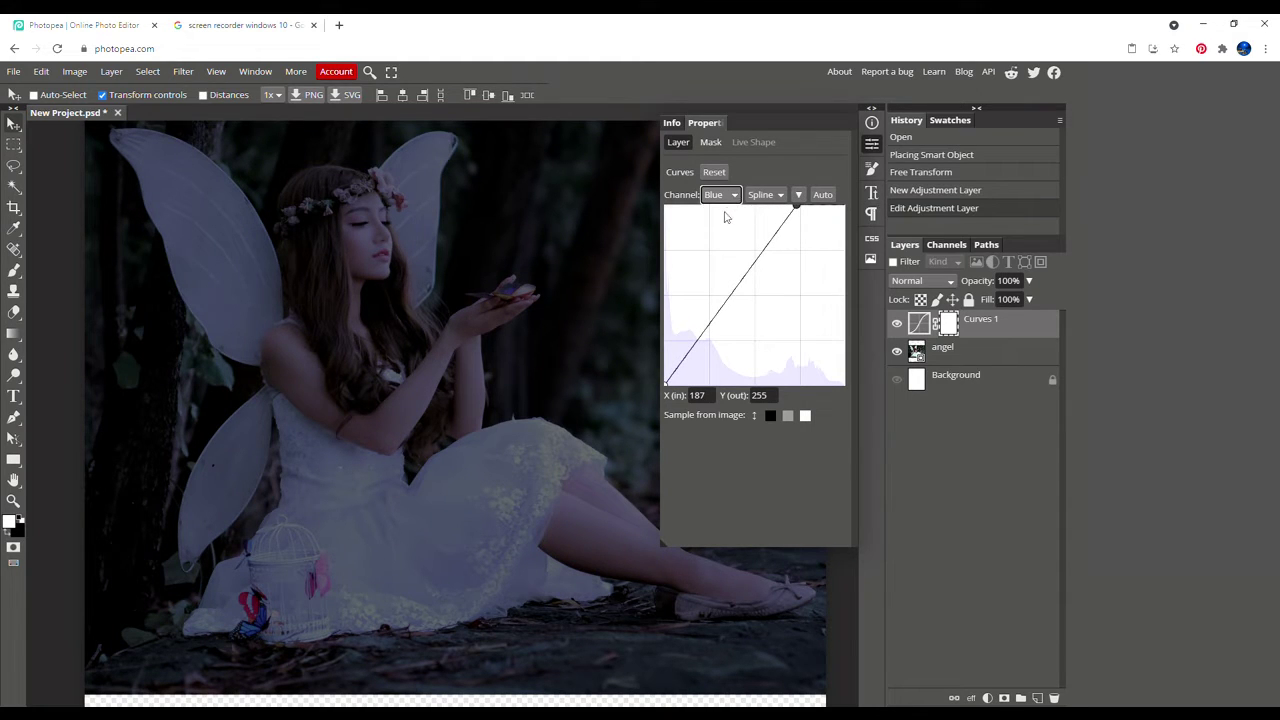
key("Up")
key("Up")
mouse_move(844, 207)
left_mouse_down()
mouse_move(853, 233)
mouse_move(867, 228)
mouse_move(820, 207)
left_mouse_up()
key("Down")
scroll(514, 307, "down", 1)
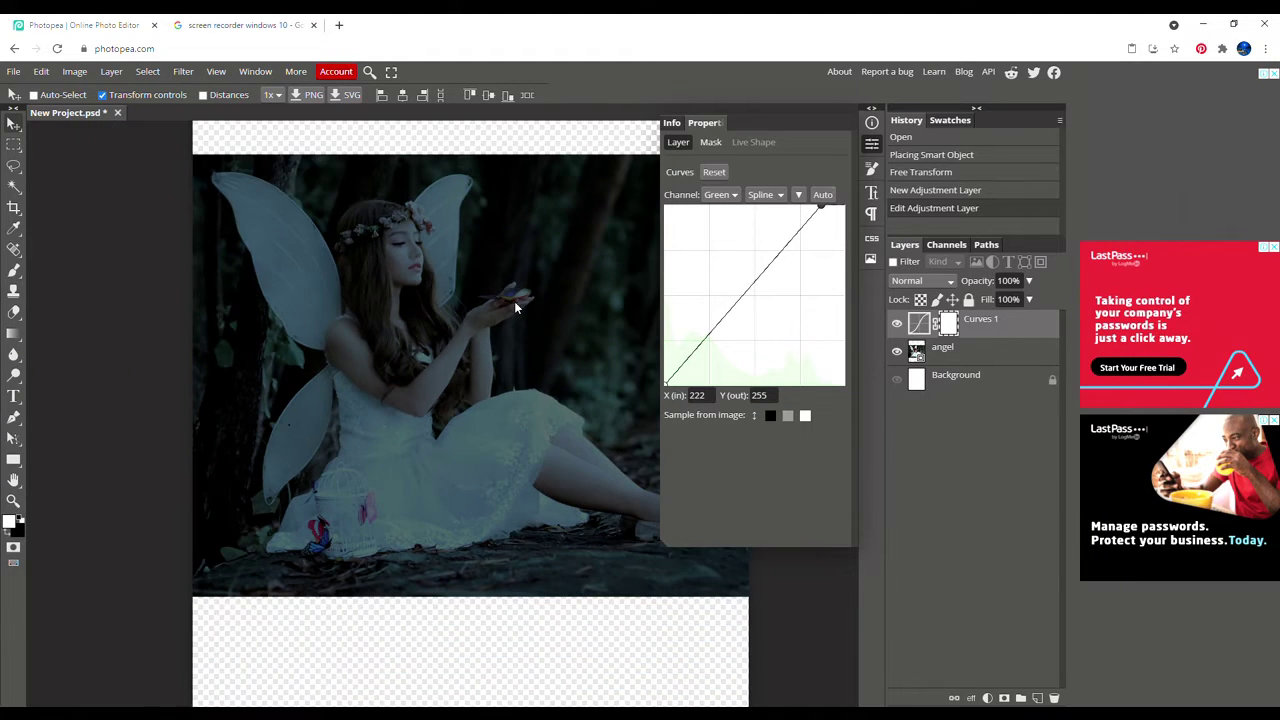
scroll(481, 296, "up", 3)
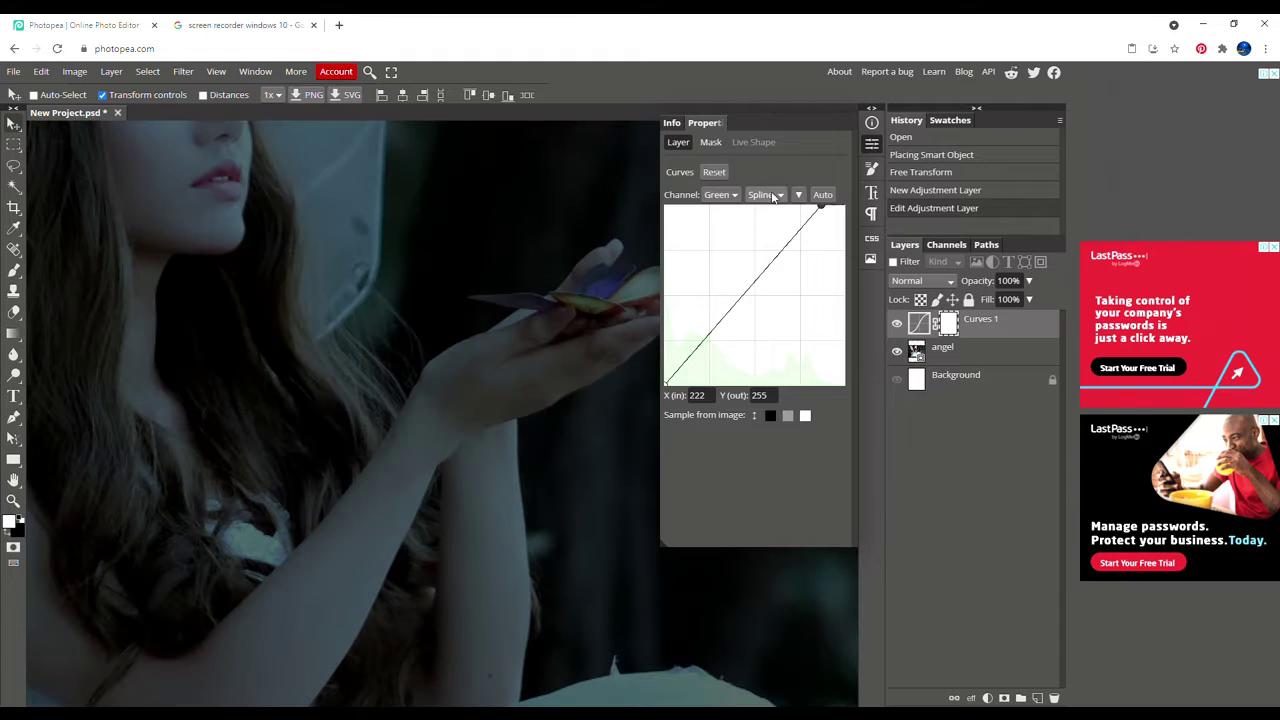
left_click(995, 363)
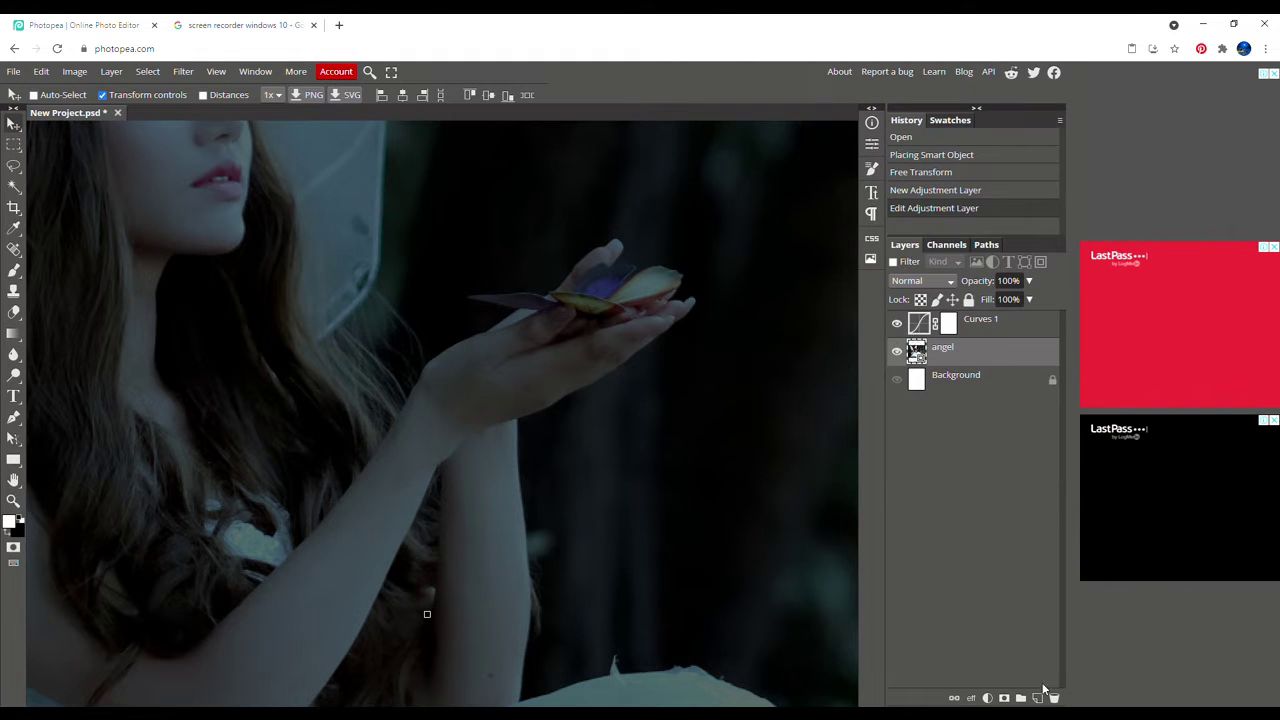
Add a new layer beneath the angel photo and fill it with solid black.
left_click(1040, 694)
left_click_drag(993, 365, 1000, 405)
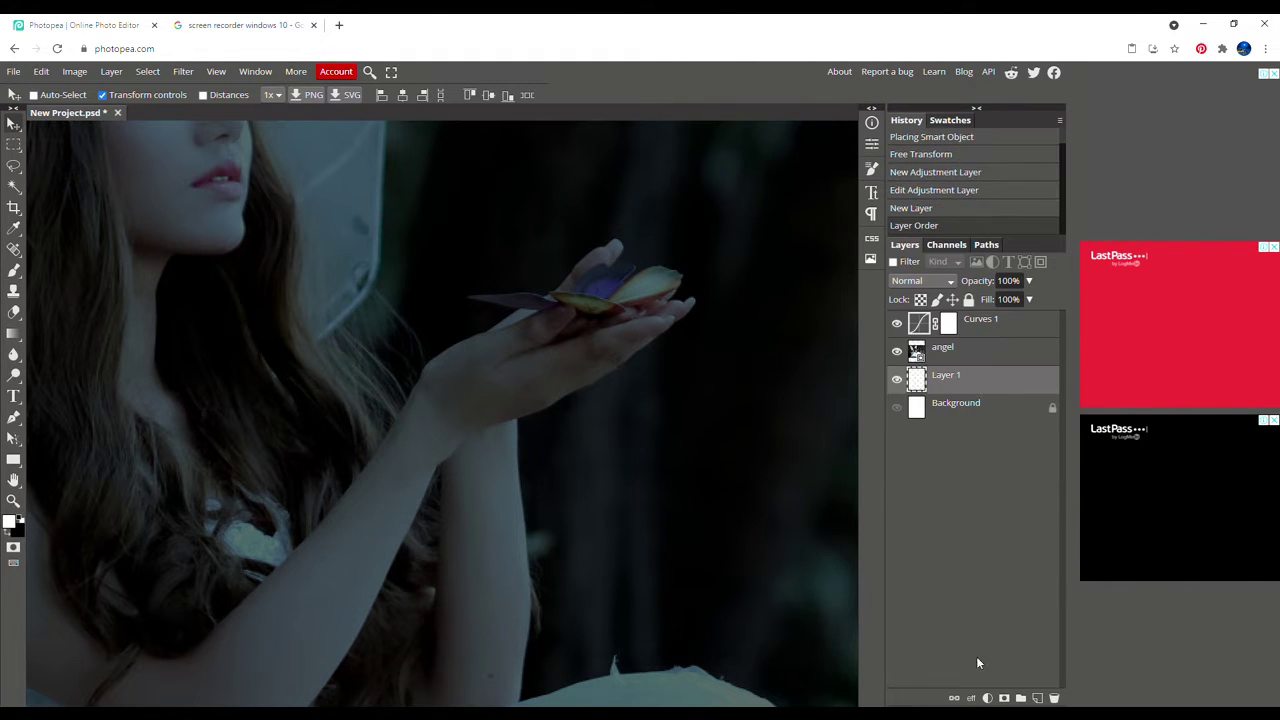
left_click(971, 698)
left_click(987, 698)
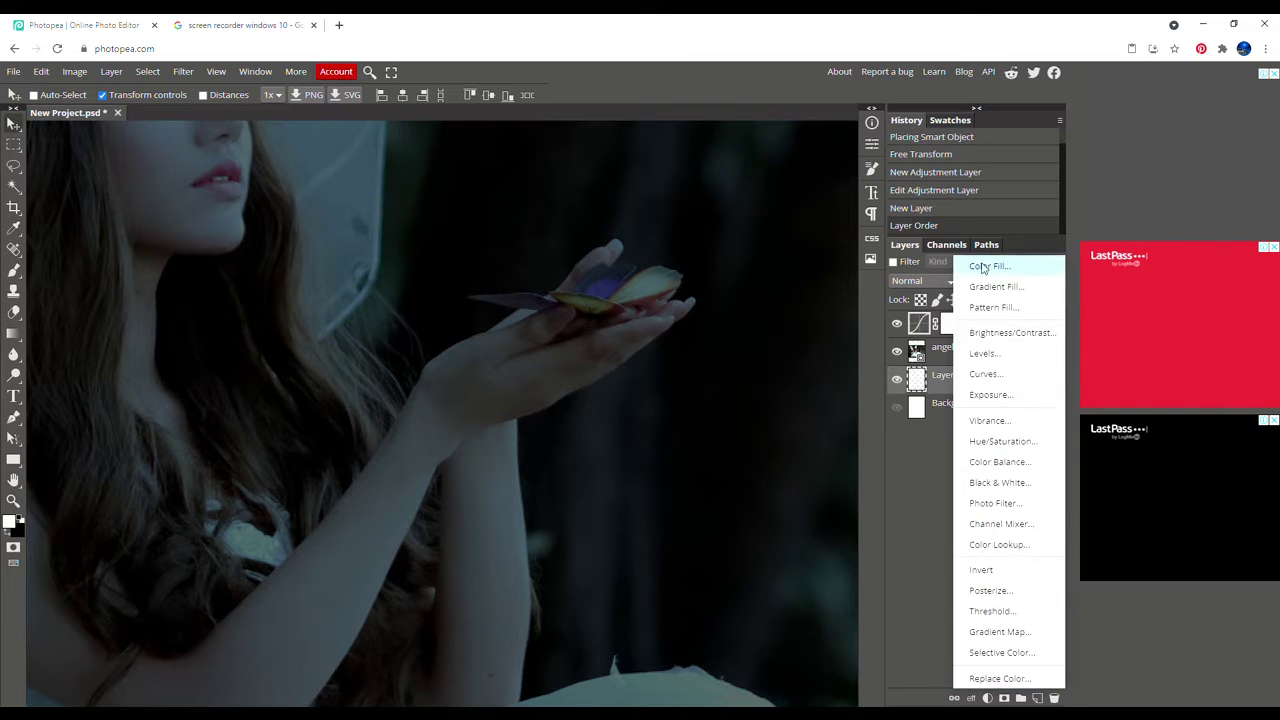
left_click(983, 263)
left_click_drag(273, 341, 298, 388)
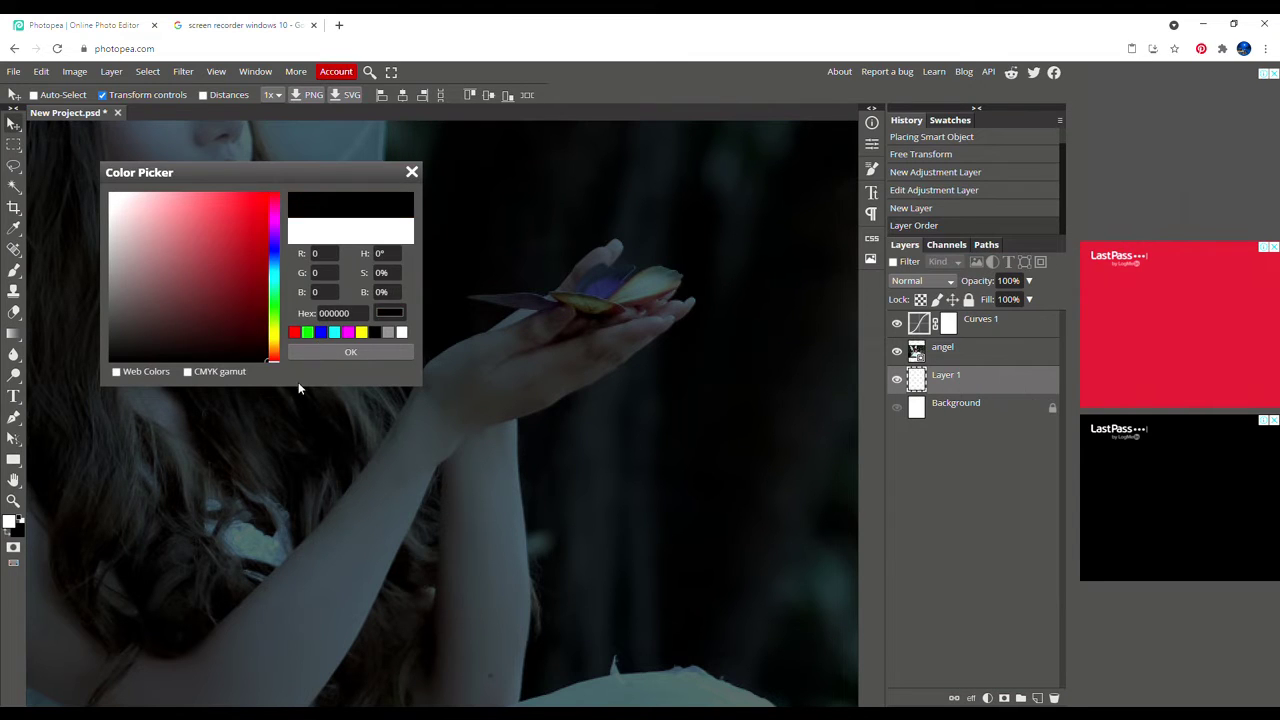
left_click(352, 352)
scroll(425, 343, "down", 3)
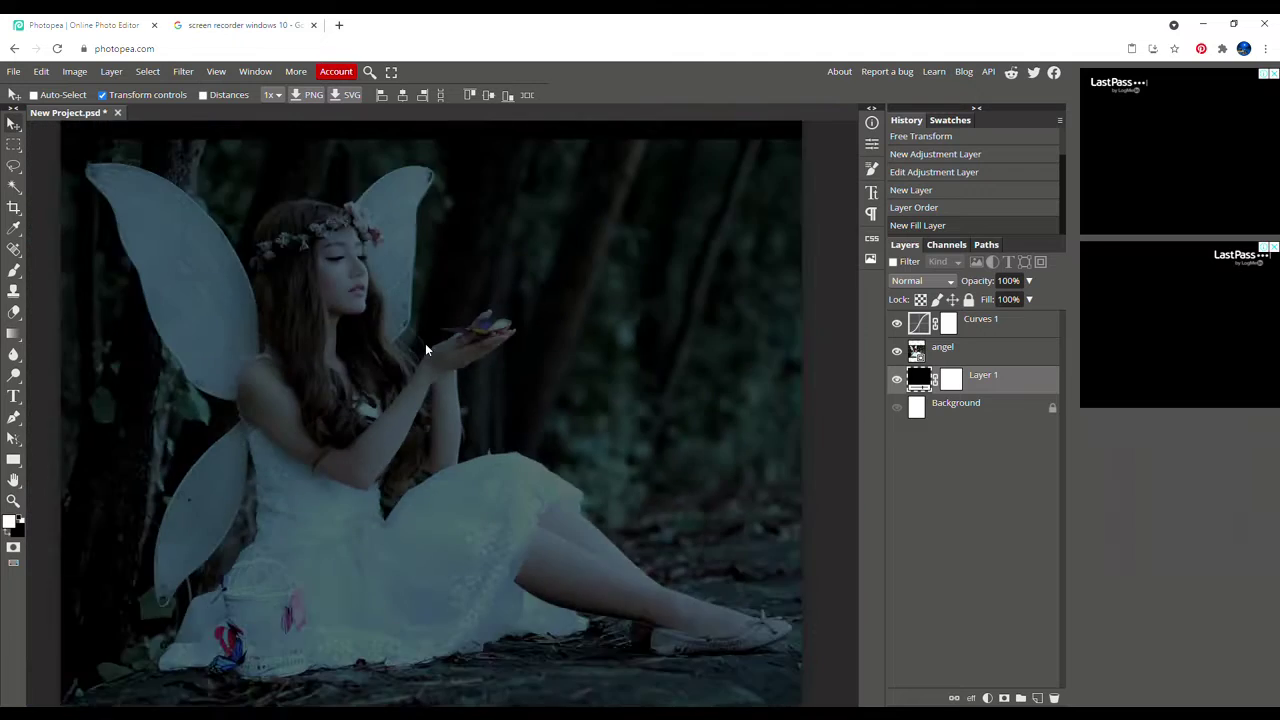
scroll(377, 365, "down", 2)
scroll(377, 365, "up", 2)
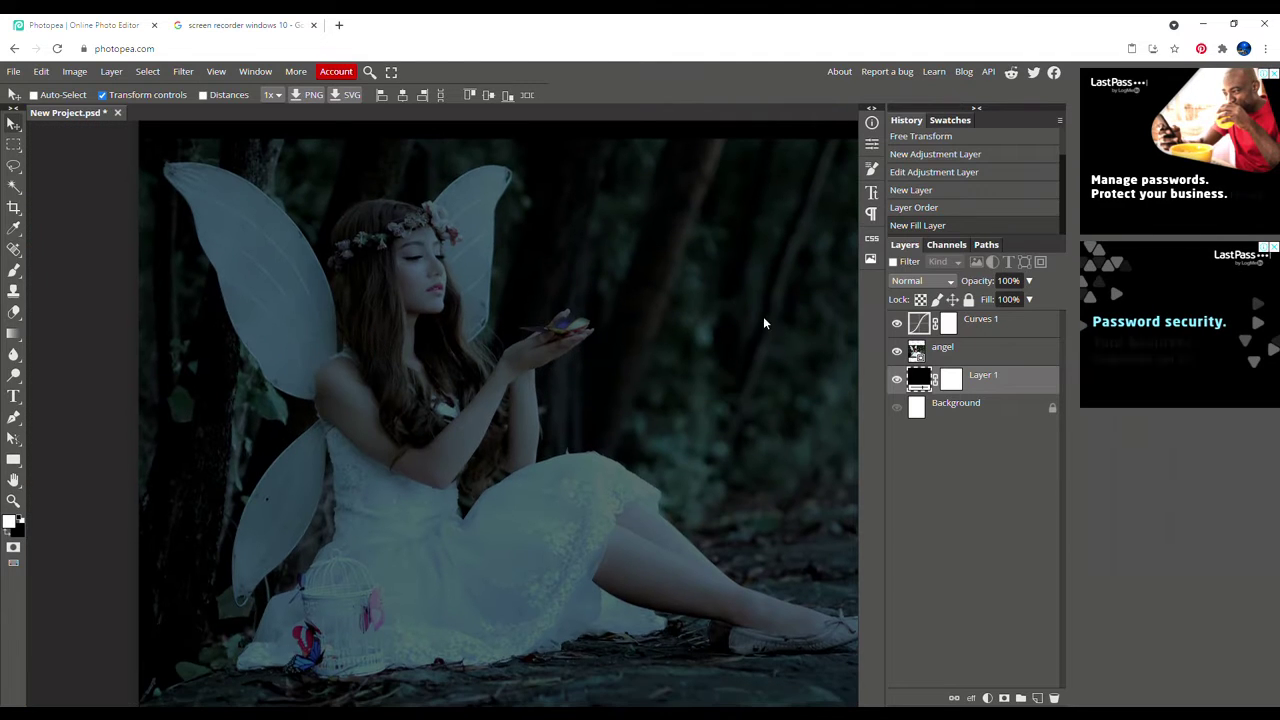
Target the Curves 1 mask with black as the foreground and a soft round brush.
left_click(950, 346)
left_click(948, 323)
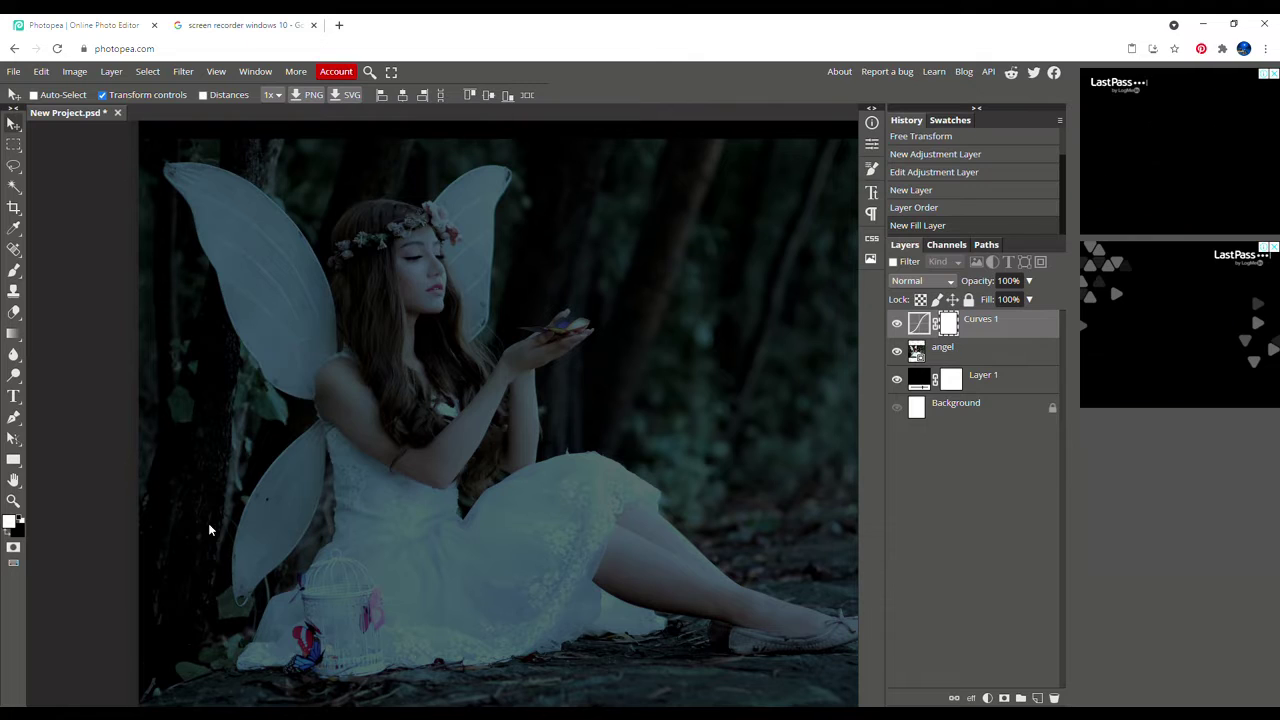
left_click(7, 523)
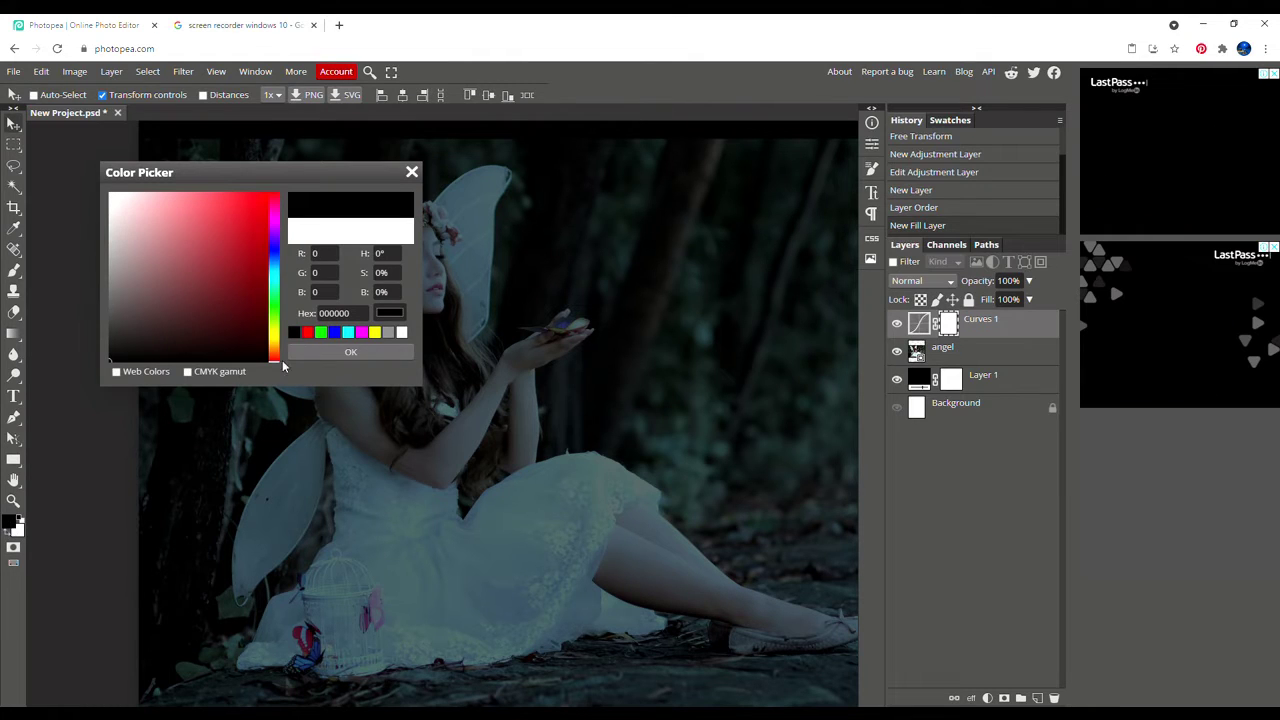
left_click(321, 353)
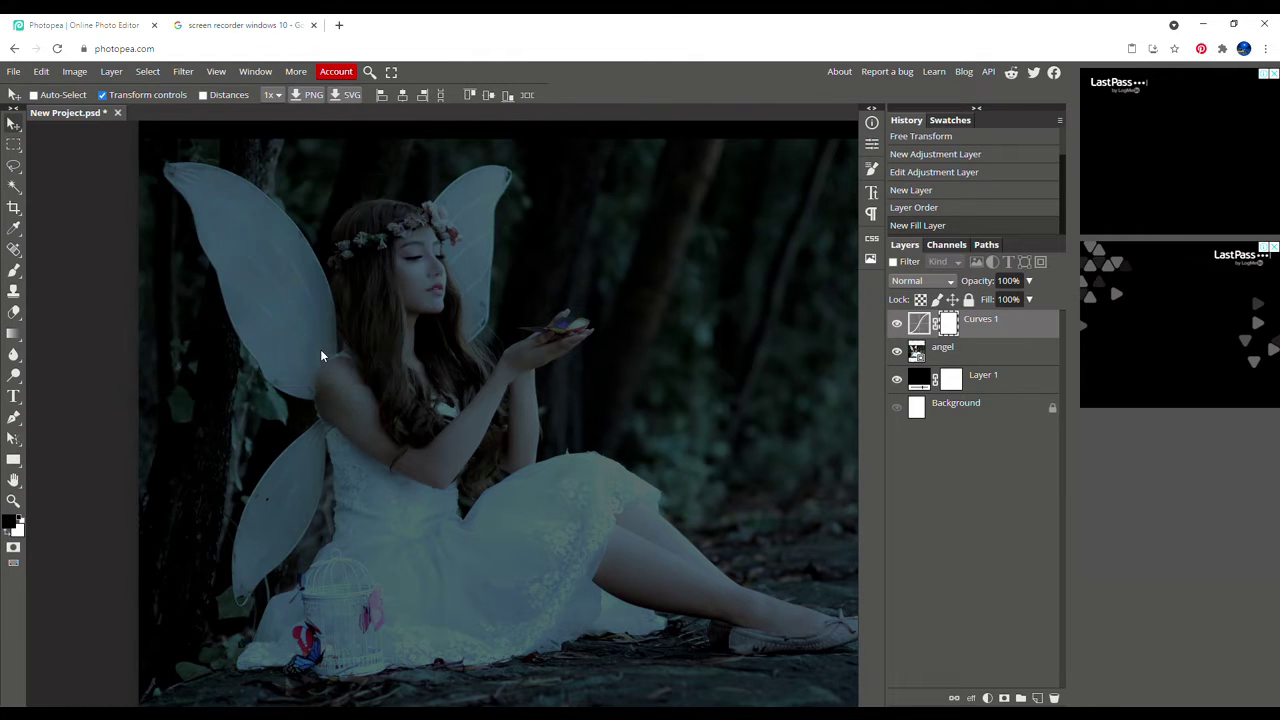
left_click(13, 270)
left_click(40, 94)
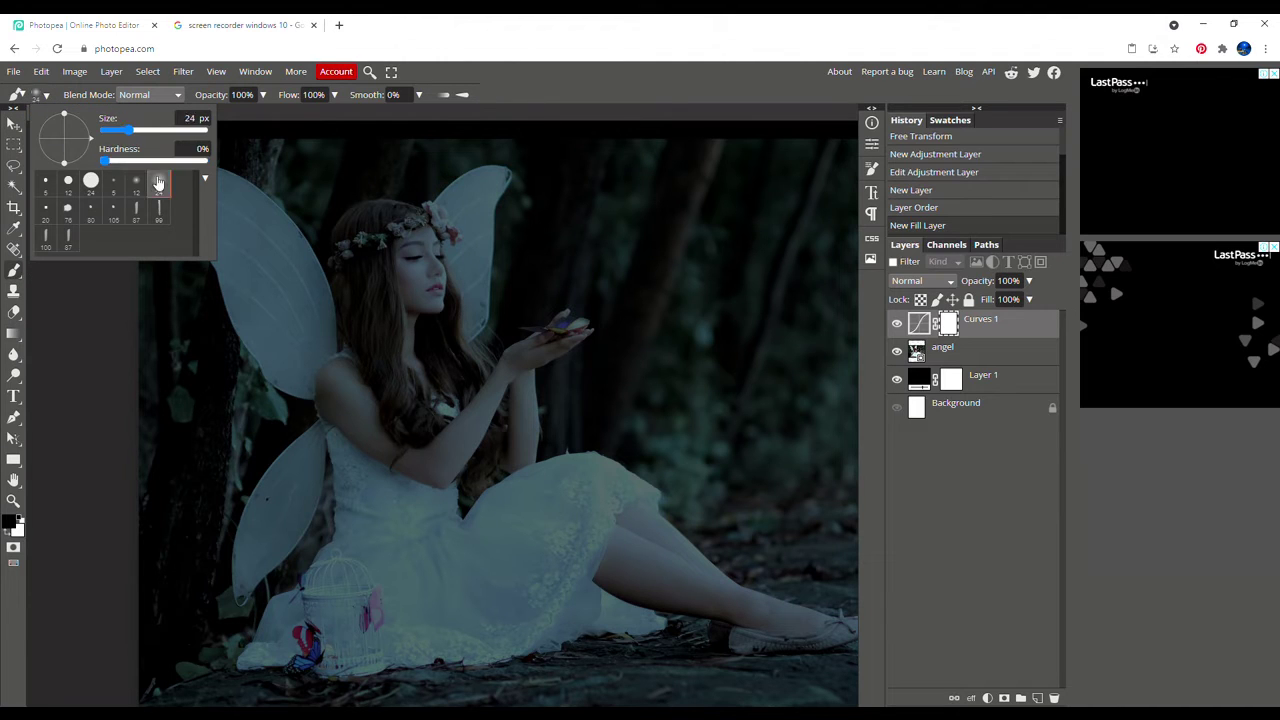
Dab light back onto the face, forehead, hairline and around the lips on the Curves mask.
left_click(45, 95)
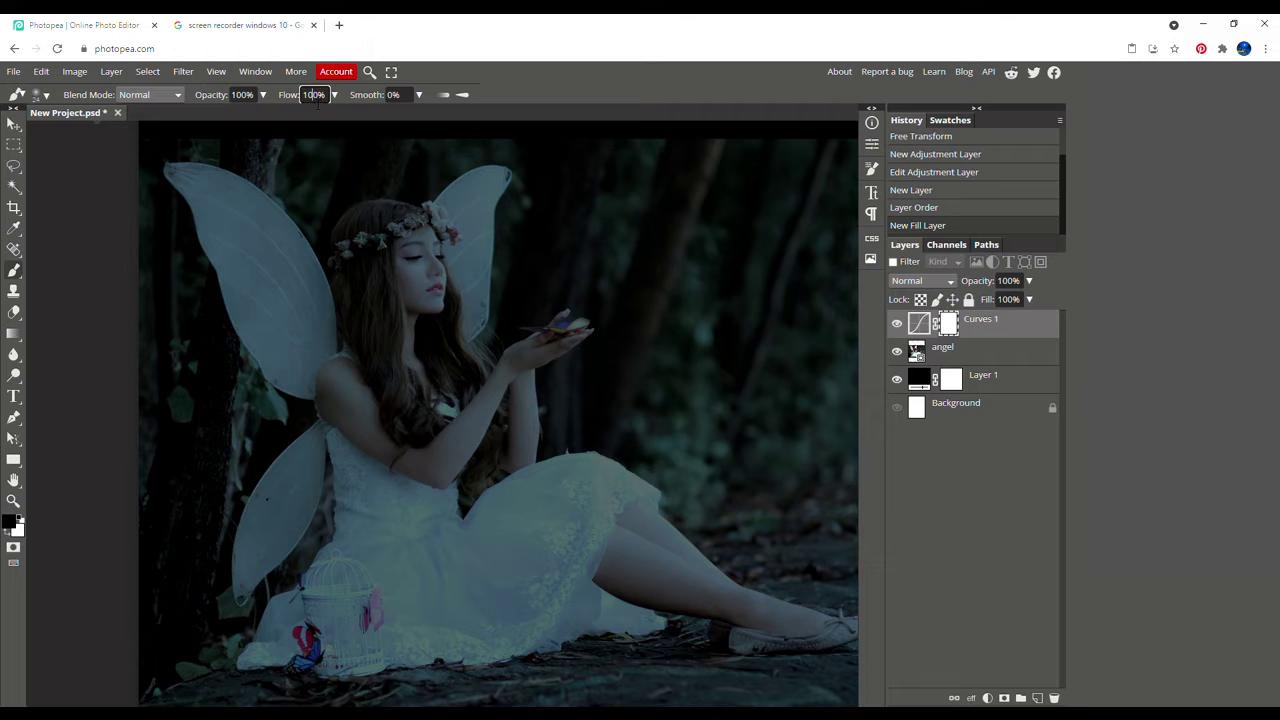
scroll(420, 260, "up", 2)
scroll(440, 280, "up", 2)
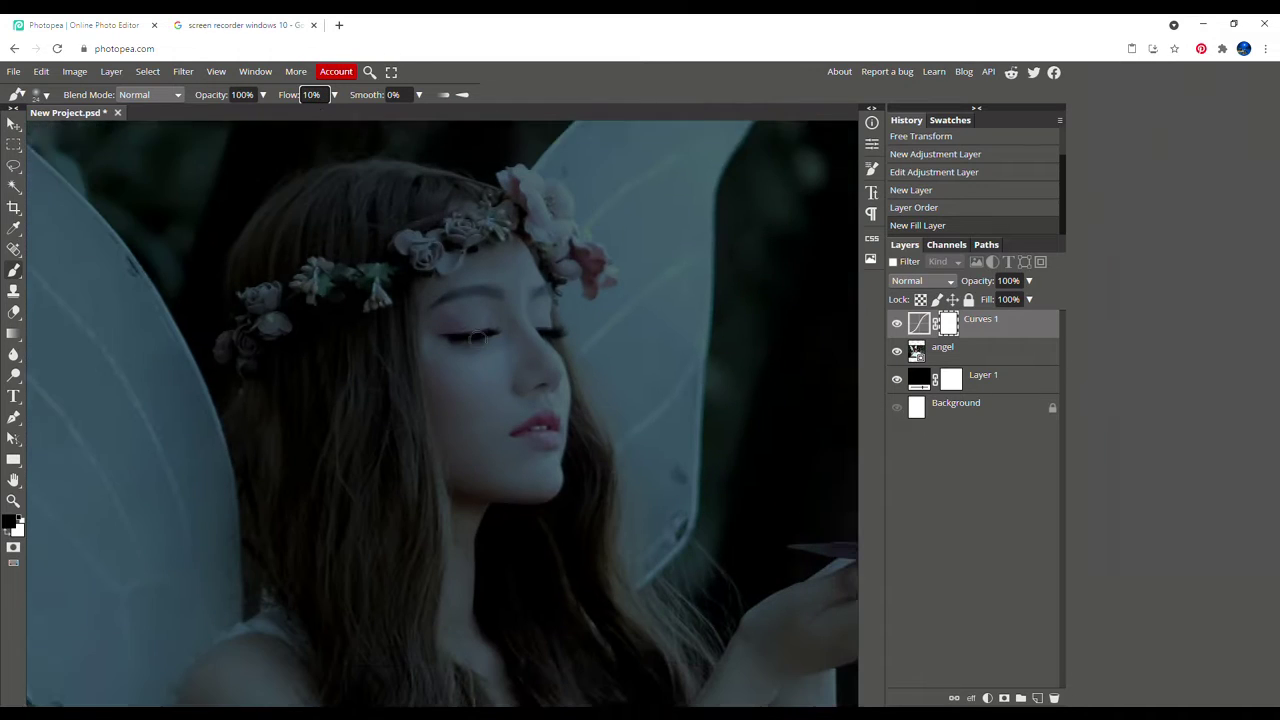
scroll(509, 349, "up", 1)
left_click_drag(535, 341, 531, 341)
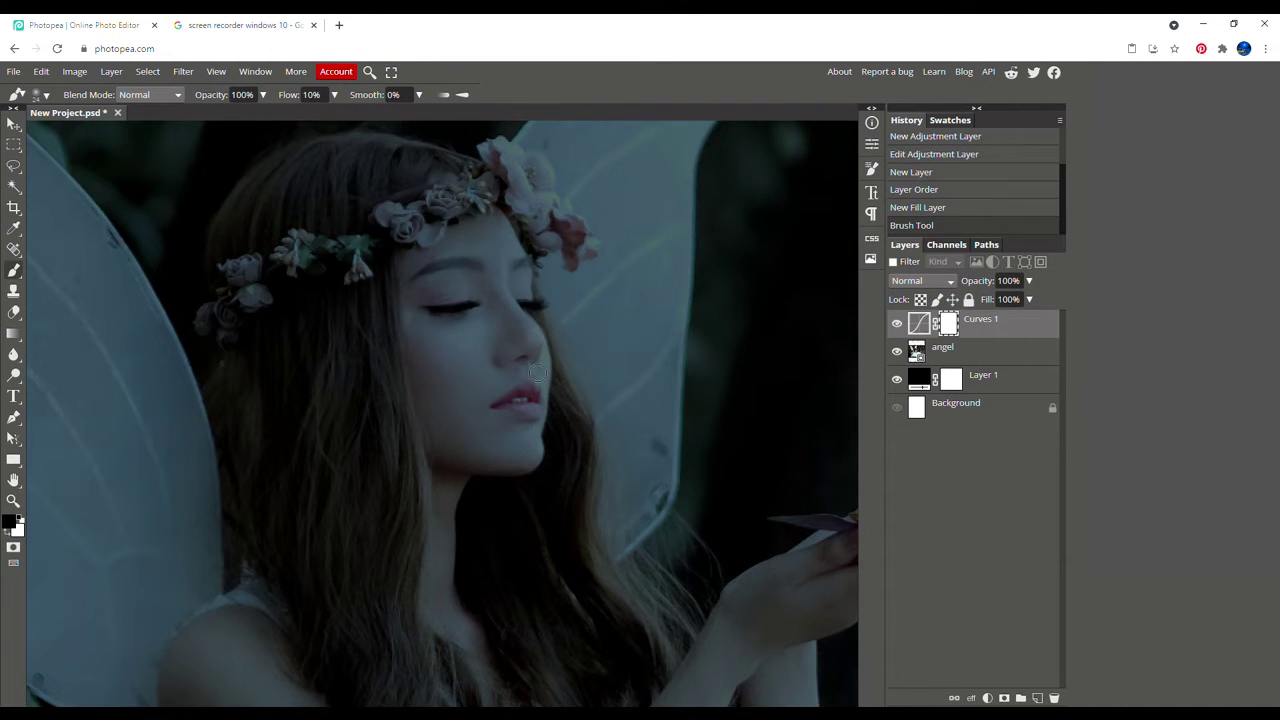
right_click(386, 234)
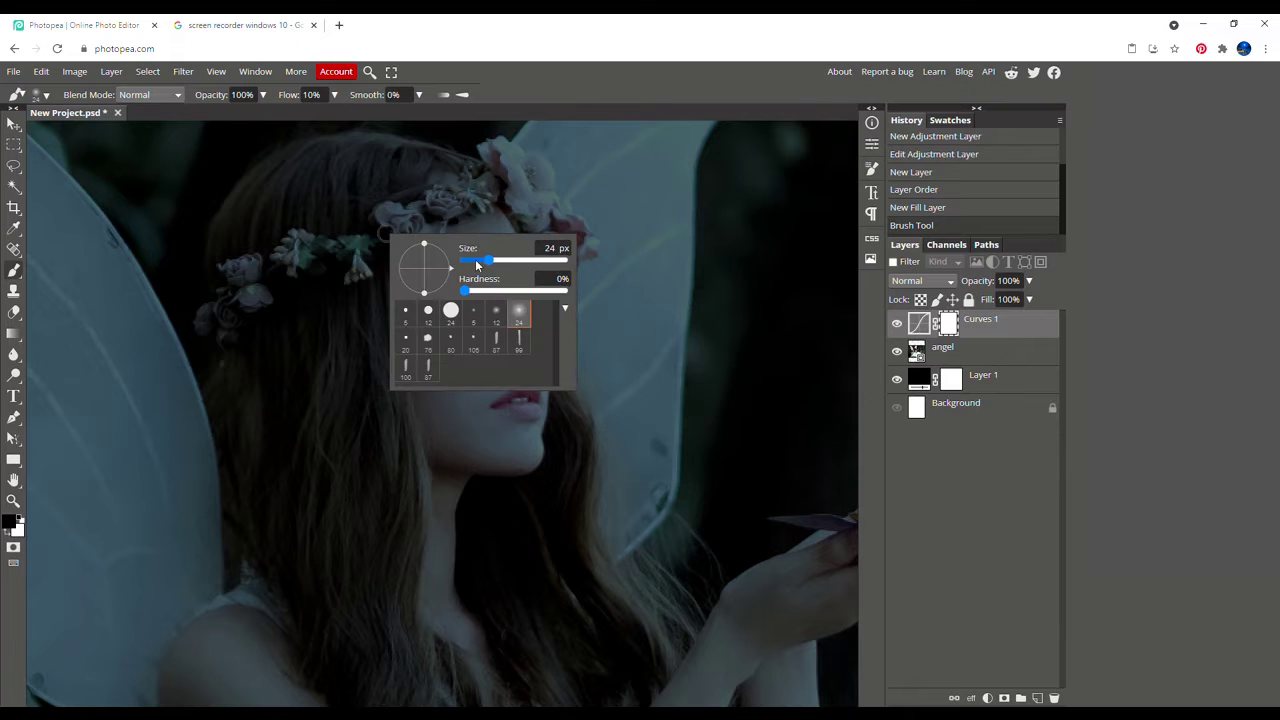
left_click(490, 426)
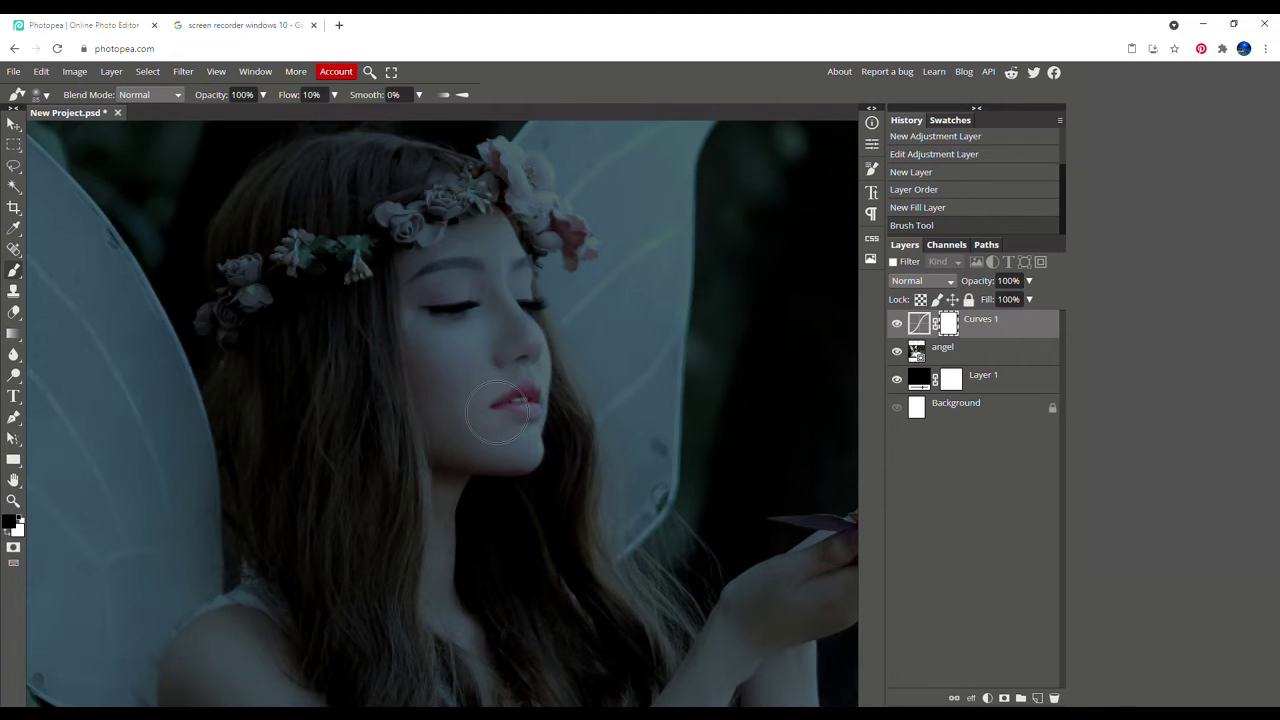
left_click(515, 354)
left_click(467, 245)
left_click(445, 255)
left_click(418, 258)
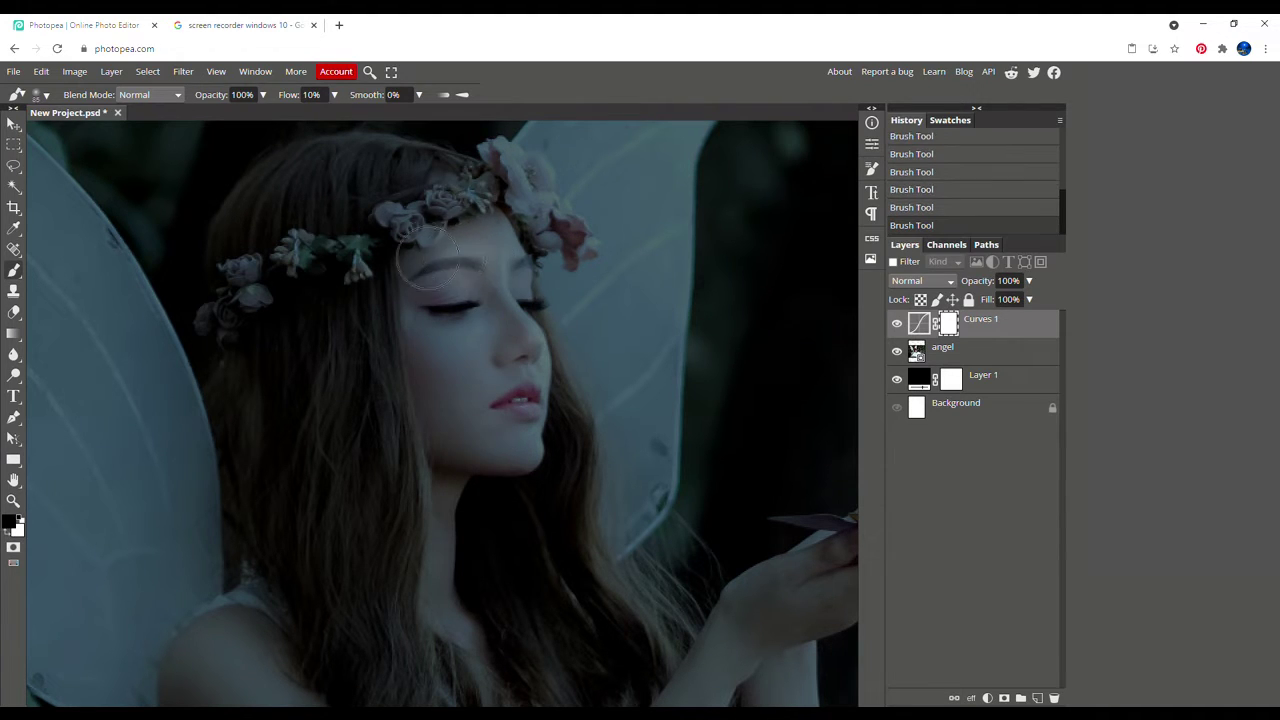
left_click(520, 370)
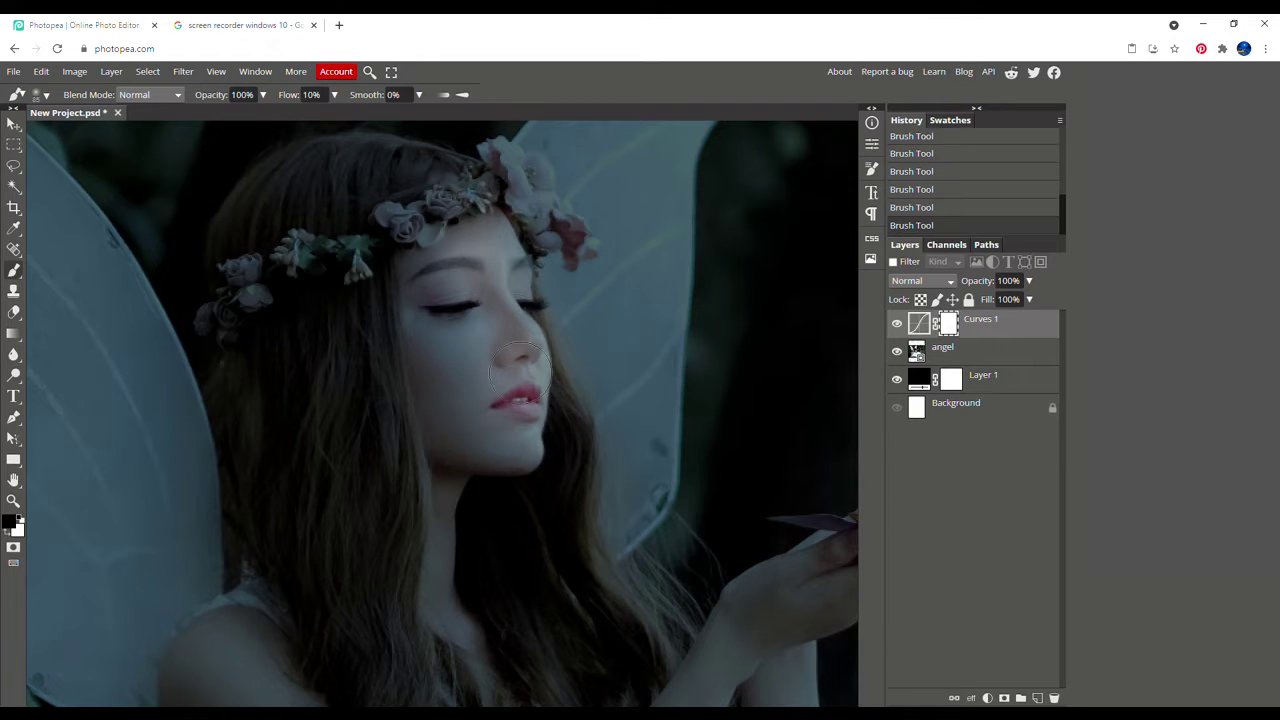
Brush over both cheeks, the chin, jaw and forehead to brighten them further.
mouse_move(515, 345)
left_mouse_down()
mouse_move(476, 345)
mouse_move(438, 306)
left_mouse_up()
left_click_drag(511, 467, 490, 330)
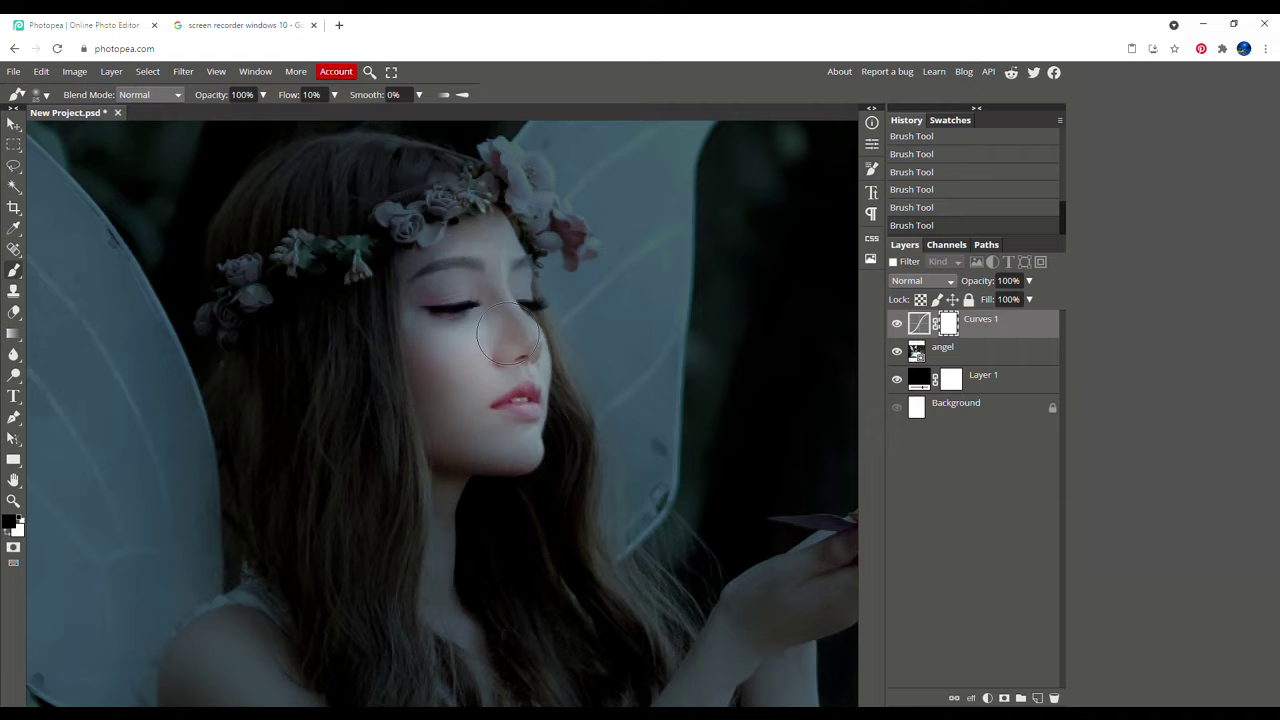
left_click_drag(540, 390, 480, 320)
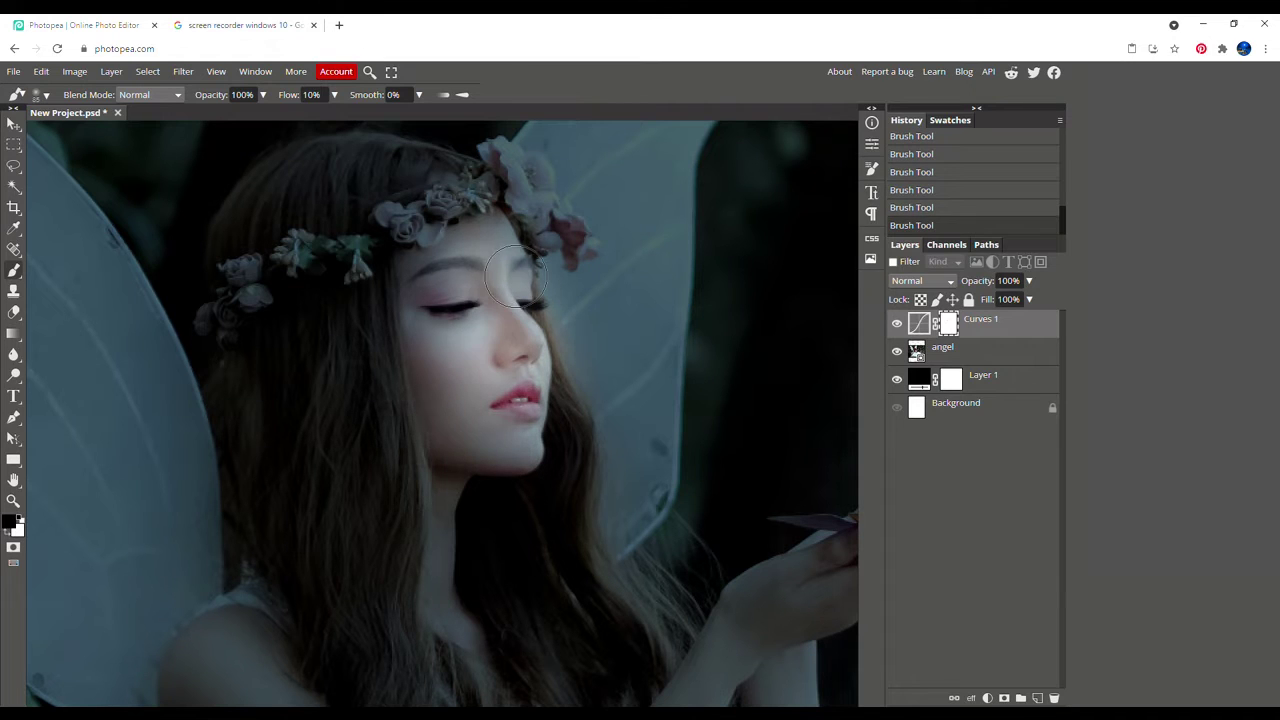
left_click_drag(516, 276, 420, 284)
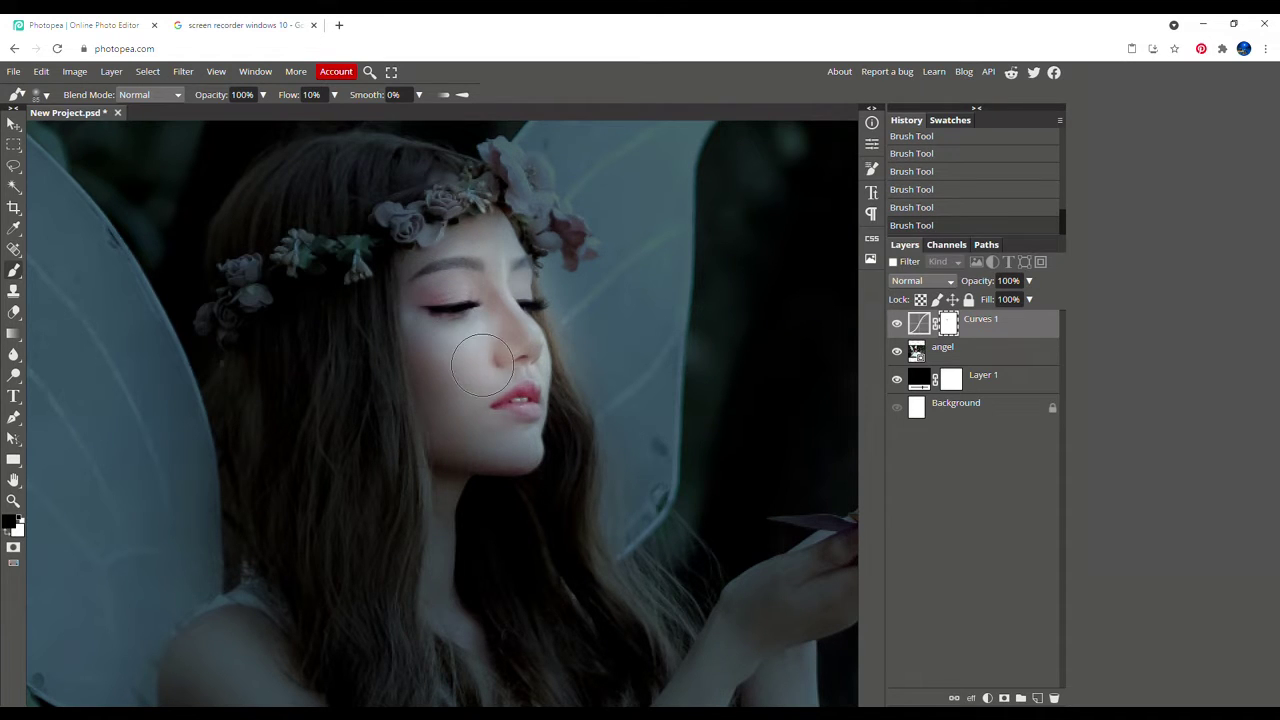
left_click_drag(482, 365, 519, 418)
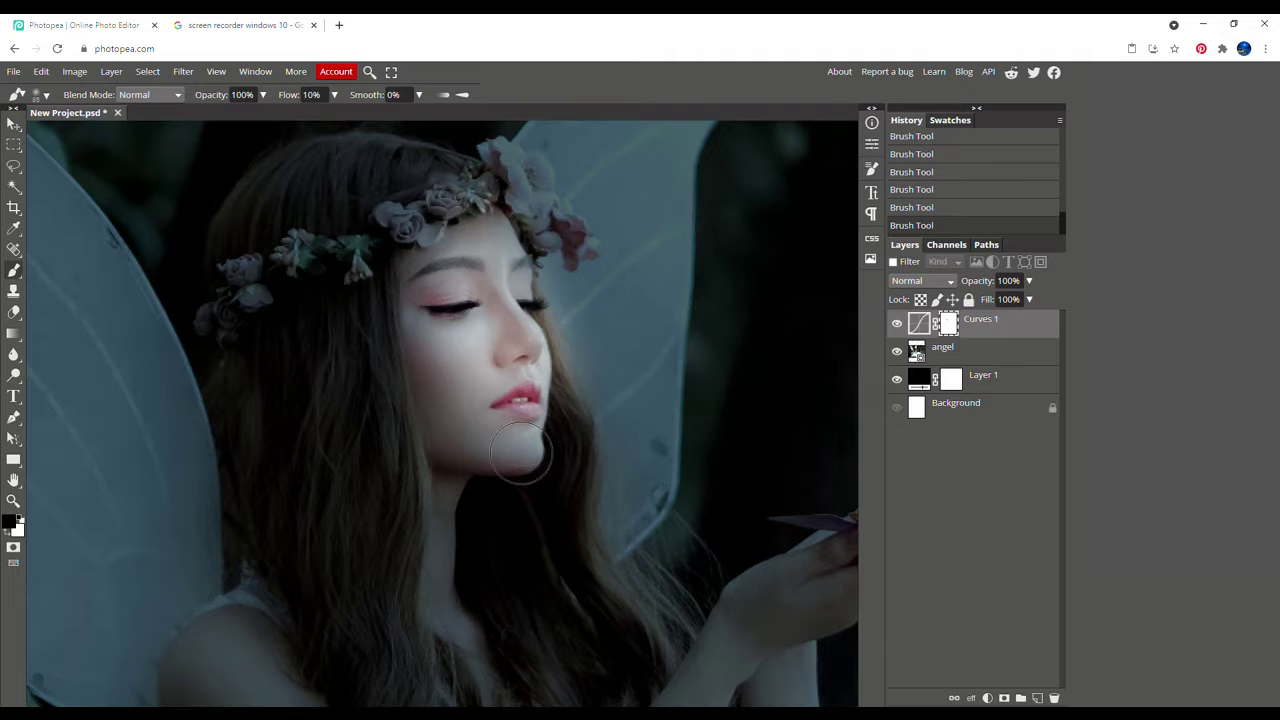
left_click_drag(500, 462, 418, 296)
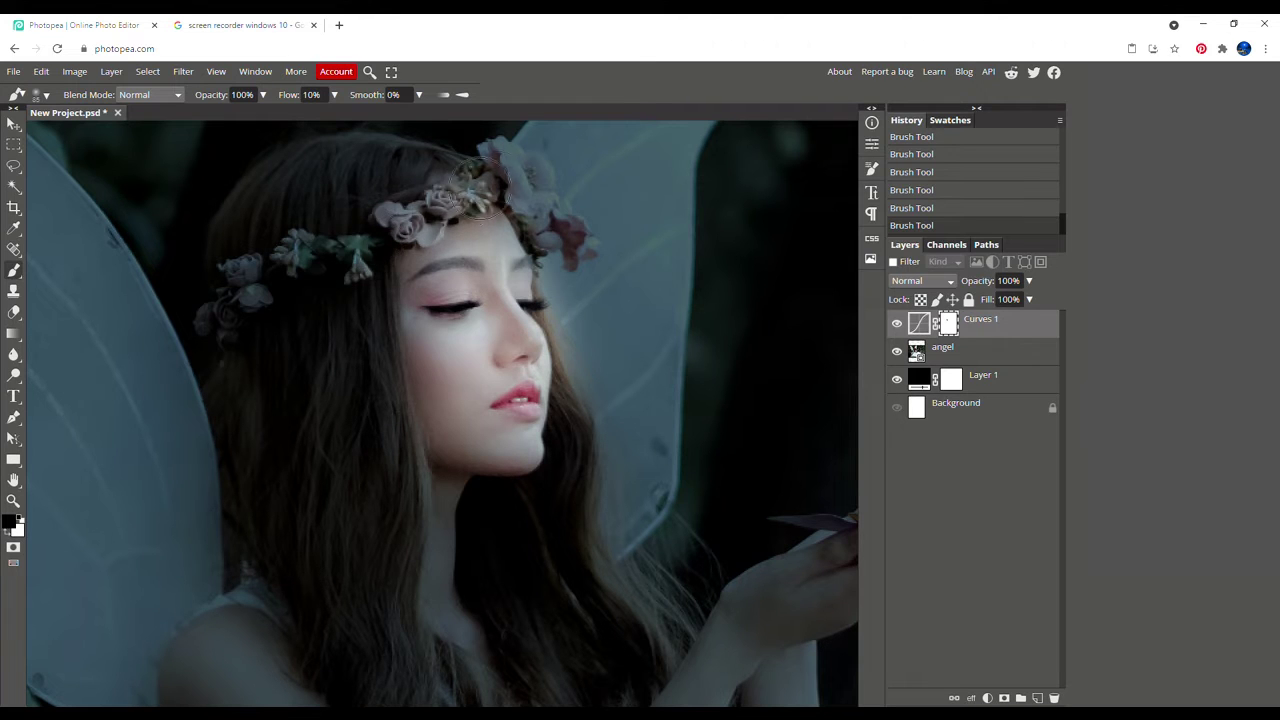
Make the butterfly in her hand glow, then enlarge the brush.
scroll(500, 250, "down", 2)
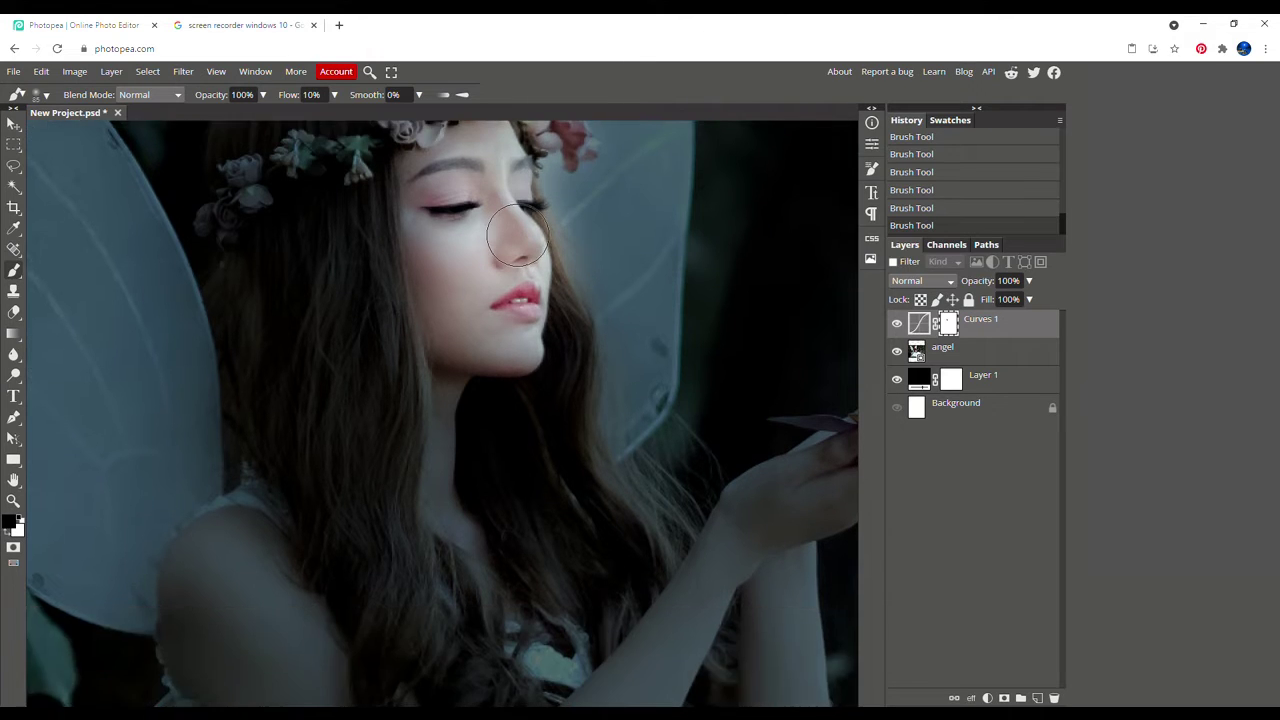
scroll(540, 340, "right", 5)
mouse_move(540, 410)
left_mouse_down()
mouse_move(455, 425)
mouse_move(540, 430)
mouse_move(550, 395)
mouse_move(457, 423)
mouse_move(568, 415)
left_mouse_up()
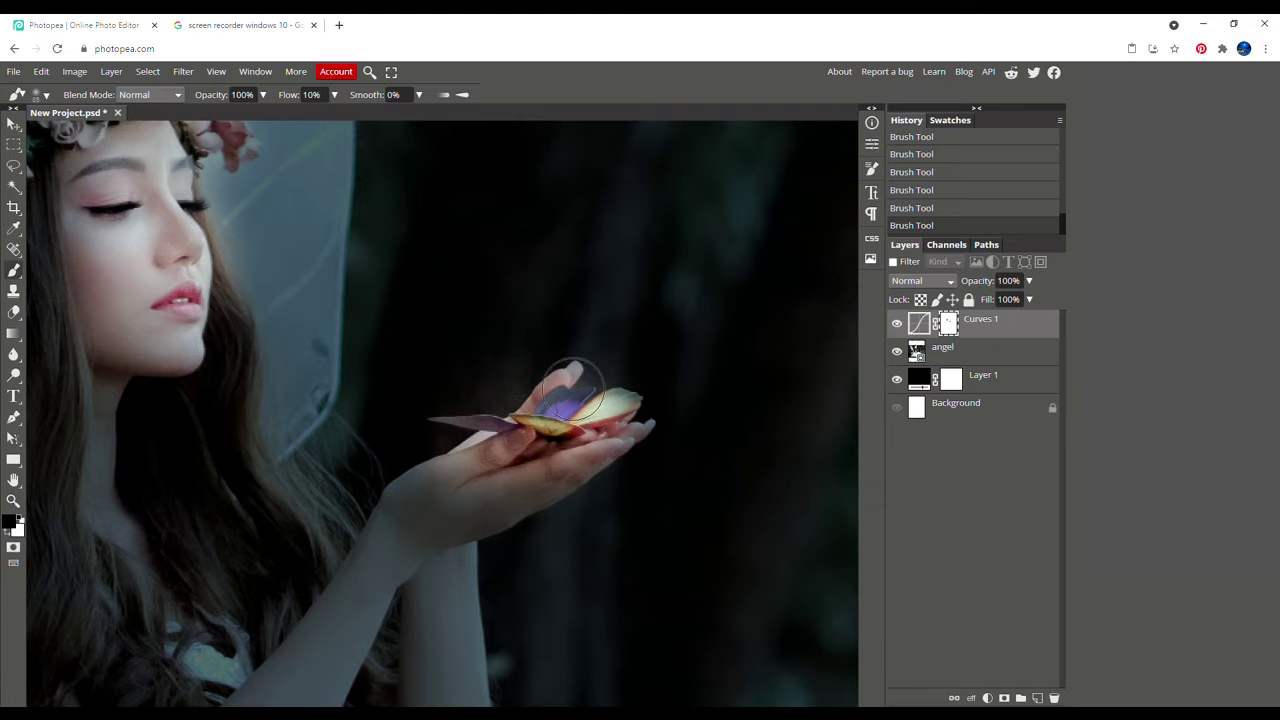
scroll(553, 360, "up", 5)
key("bracketright")
key("bracketright")
key("bracketright")
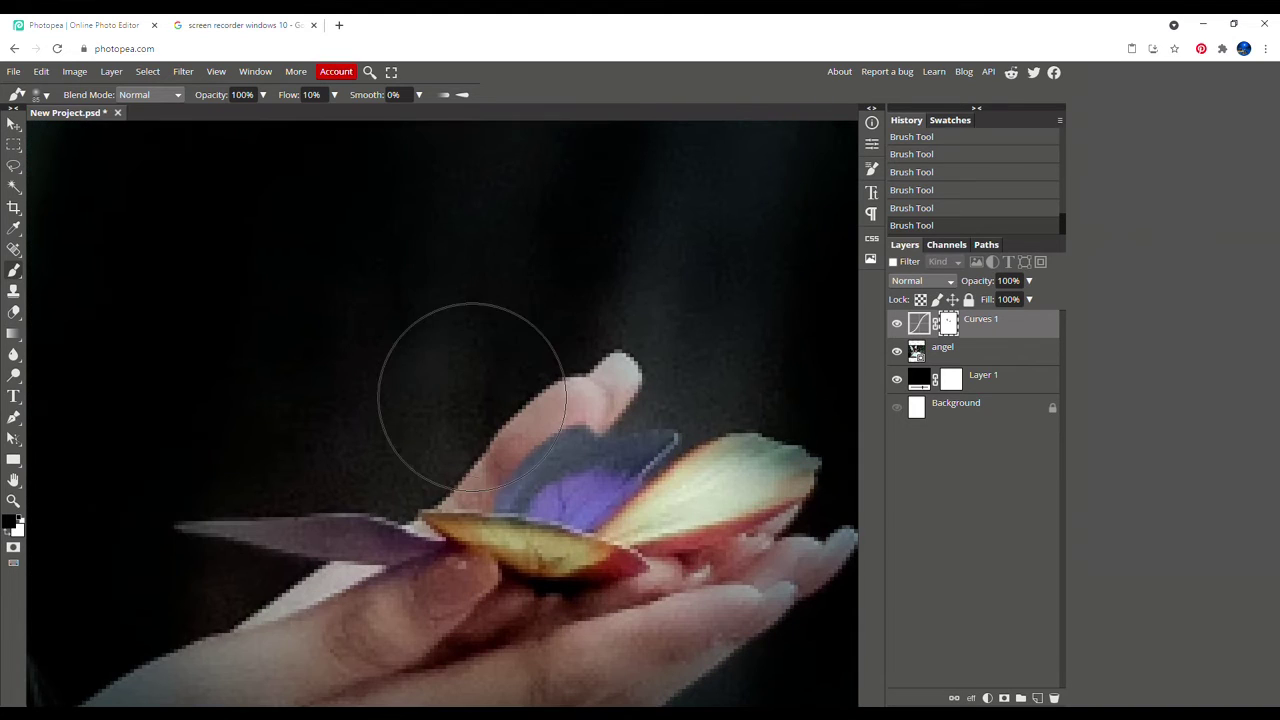
key("bracketright")
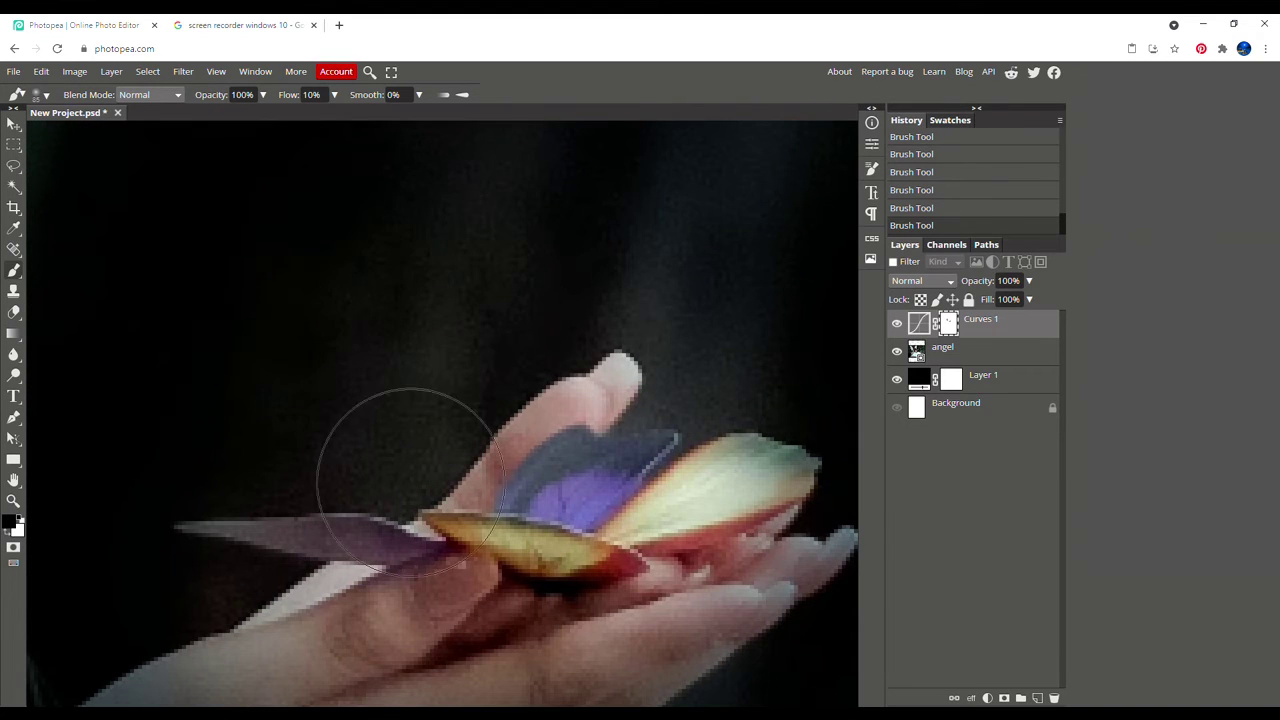
Brighten her chin, neck and the hair along her arm and beside her neck.
scroll(380, 445, "down", 3)
scroll(414, 463, "down", 2)
scroll(250, 488, "up", 2)
scroll(250, 488, "up", 1)
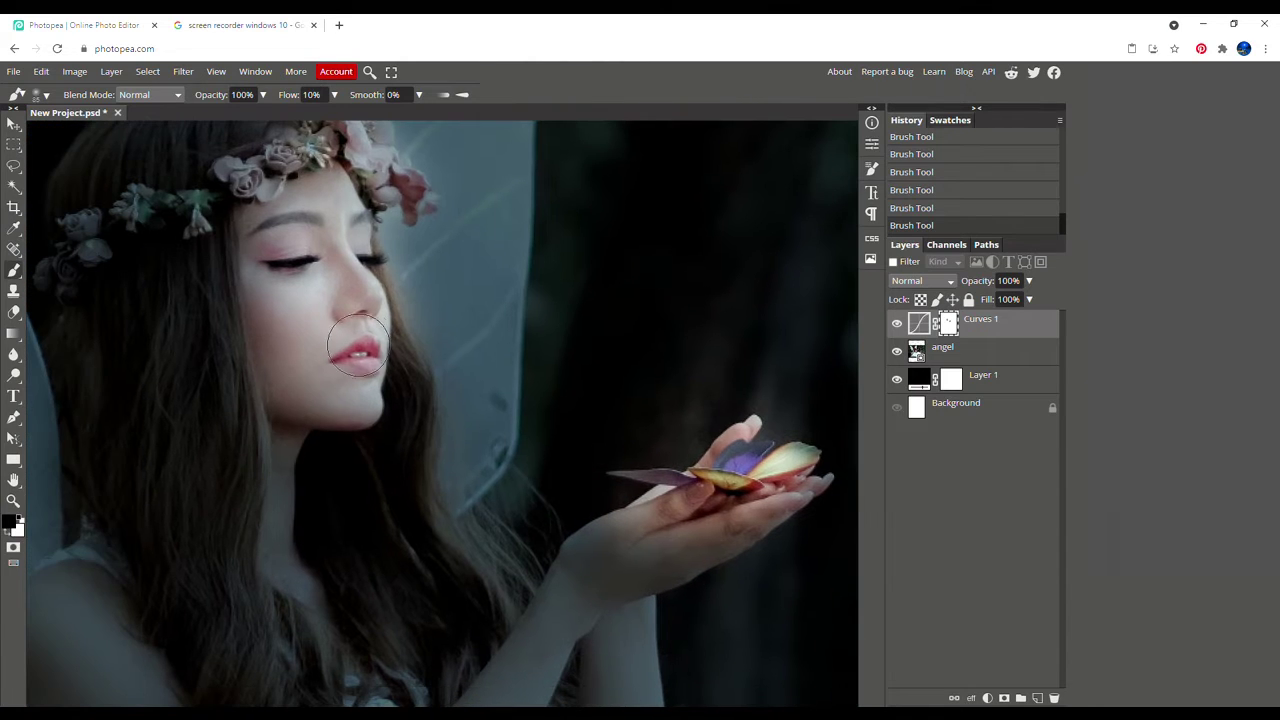
mouse_move(360, 320)
left_mouse_down()
mouse_move(325, 425)
mouse_move(280, 470)
mouse_move(265, 520)
mouse_move(270, 590)
mouse_move(262, 448)
mouse_move(215, 270)
mouse_move(245, 440)
mouse_move(229, 690)
left_mouse_up()
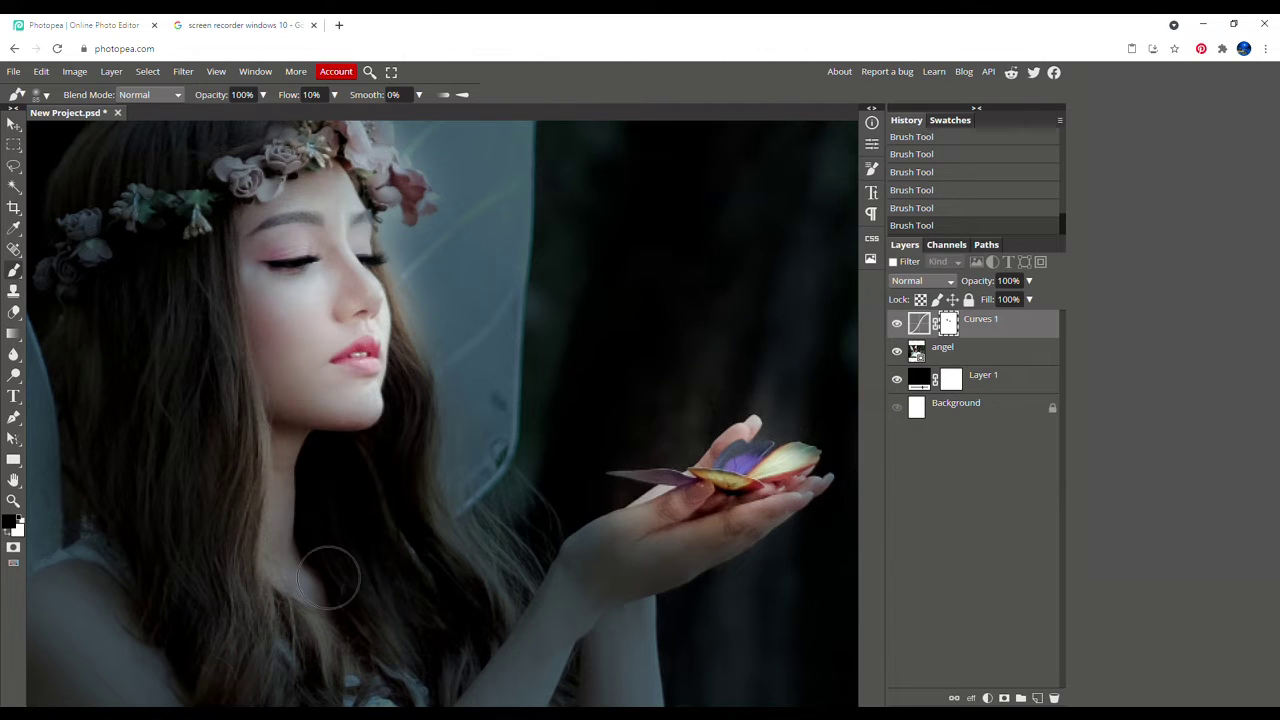
scroll(300, 590, "down", 3)
mouse_move(277, 608)
left_mouse_down()
mouse_move(340, 525)
mouse_move(258, 455)
mouse_move(347, 519)
mouse_move(439, 429)
mouse_move(441, 484)
mouse_move(475, 448)
left_mouse_up()
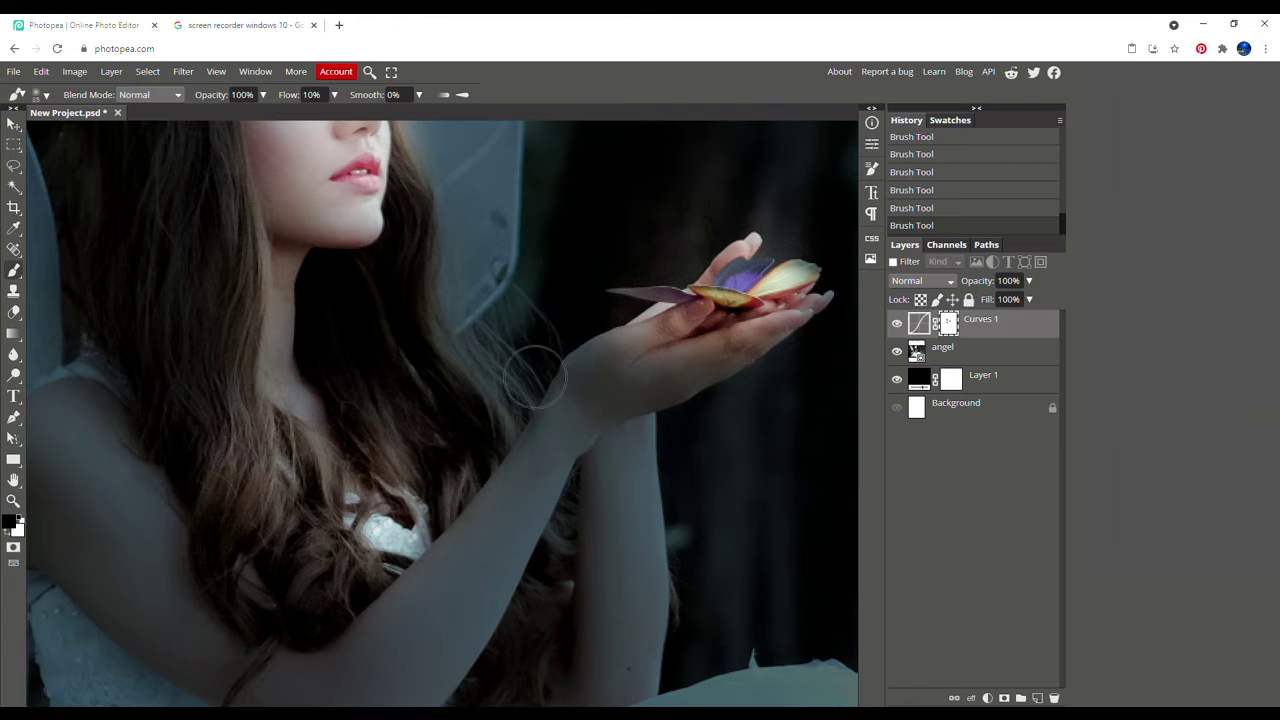
mouse_move(540, 375)
left_mouse_down()
mouse_move(400, 510)
mouse_move(320, 614)
mouse_move(508, 452)
left_mouse_up()
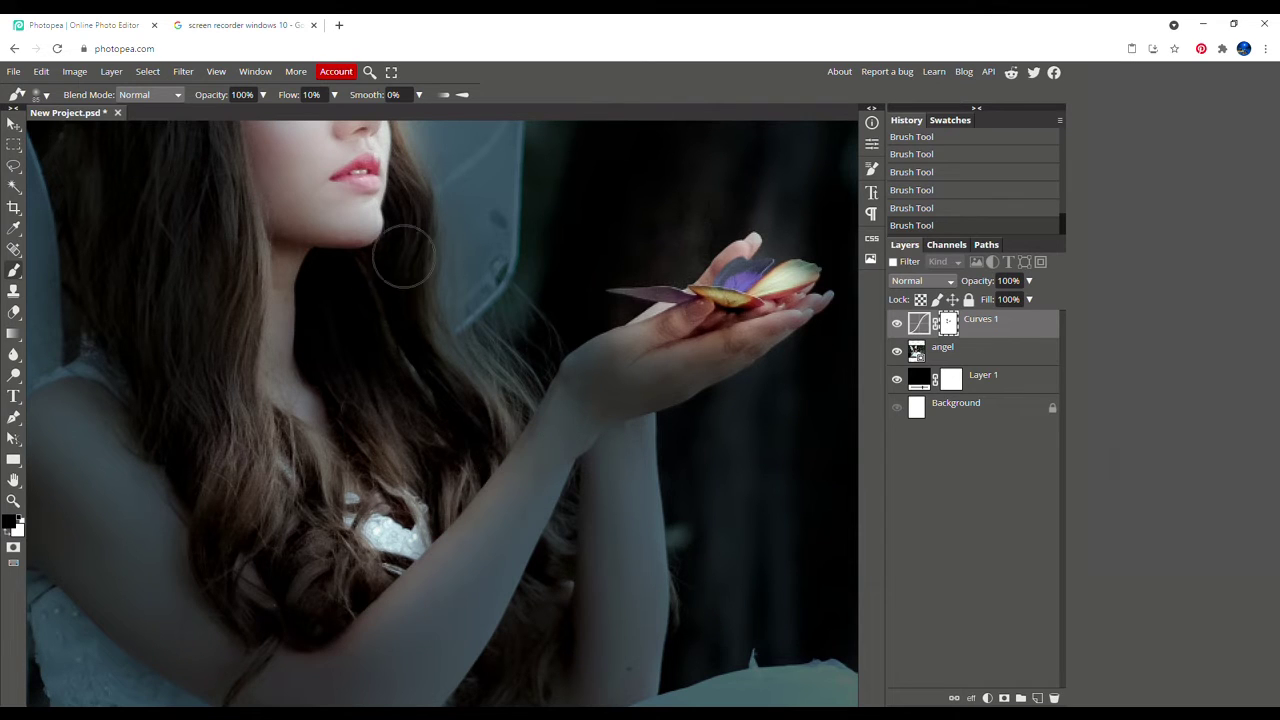
scroll(404, 257, "up", 2)
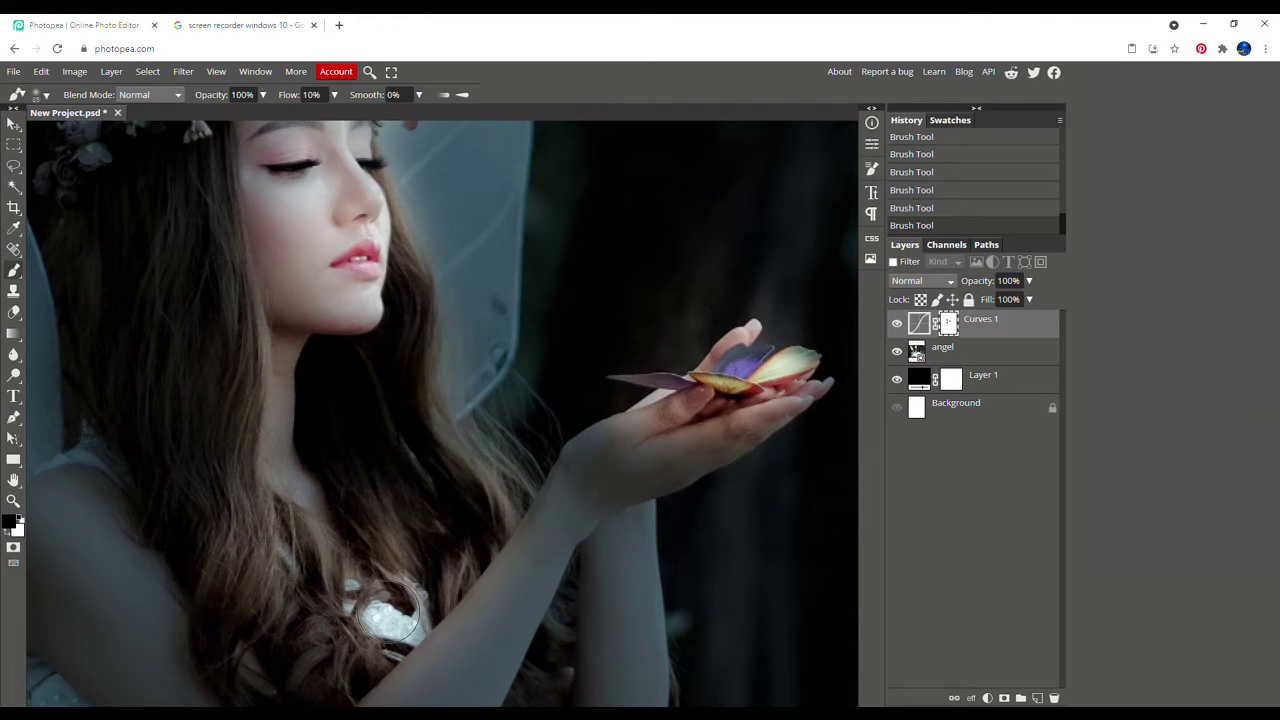
left_click_drag(354, 457, 336, 502)
Lighten the flower crown and its petals.
scroll(336, 502, "up", 3)
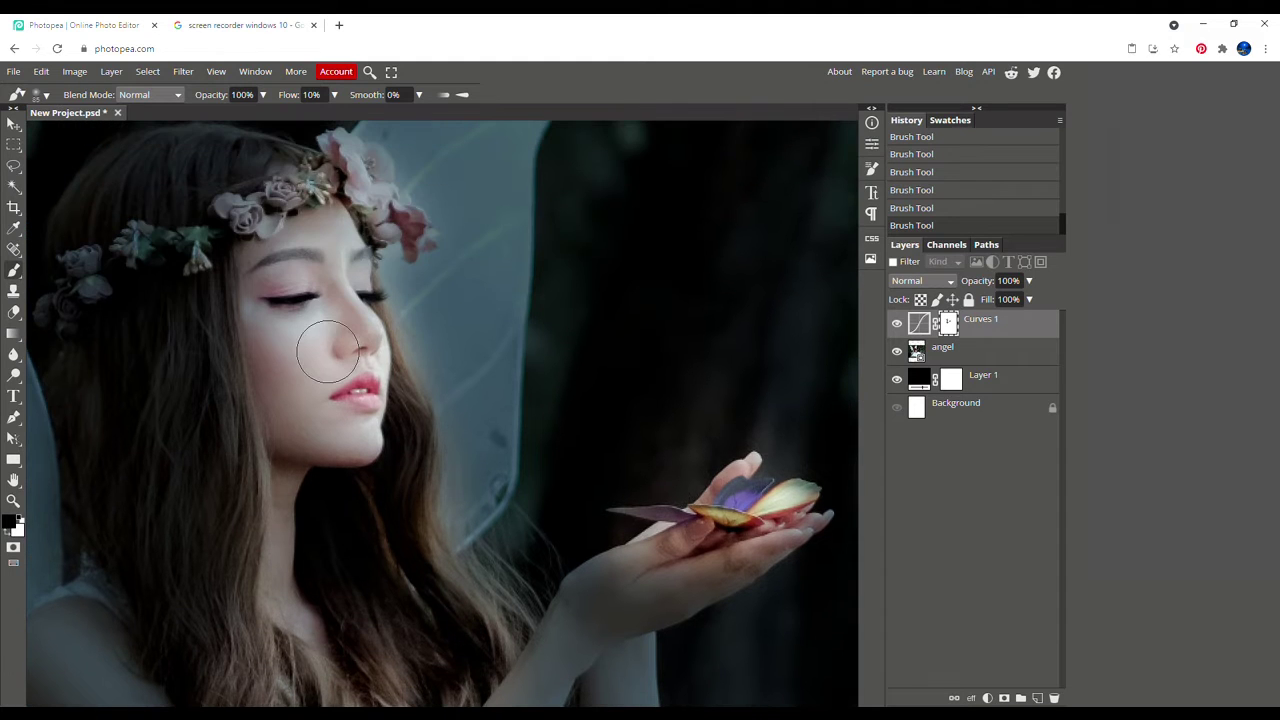
left_click_drag(311, 209, 265, 218)
scroll(262, 218, "up", 1)
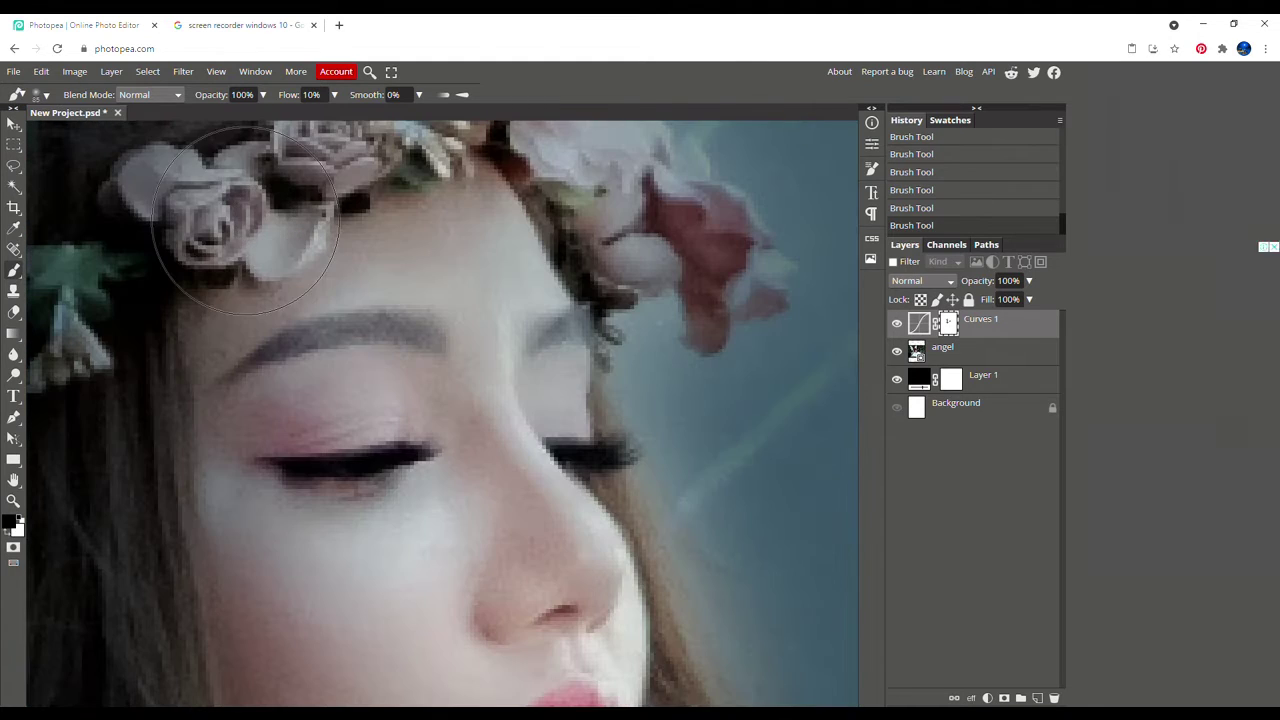
scroll(245, 220, "down", 5)
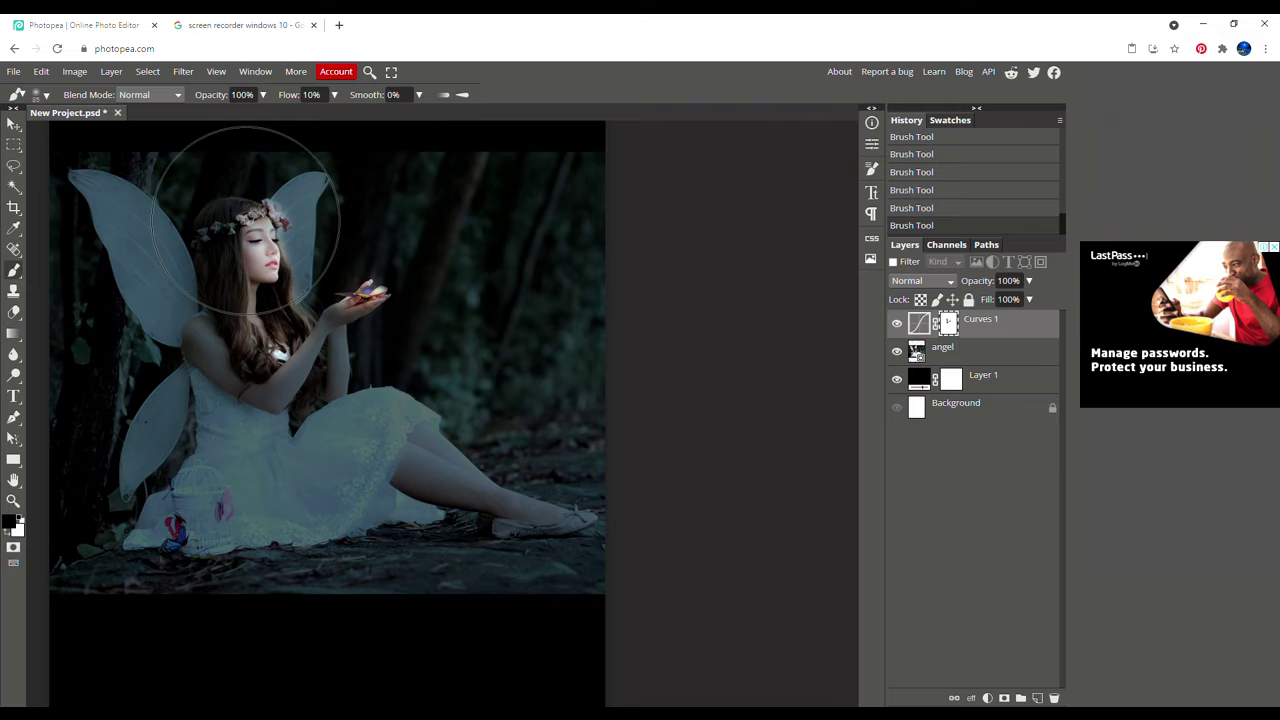
scroll(245, 220, "up", 3)
scroll(300, 290, "up", 2)
left_click_drag(322, 311, 214, 356)
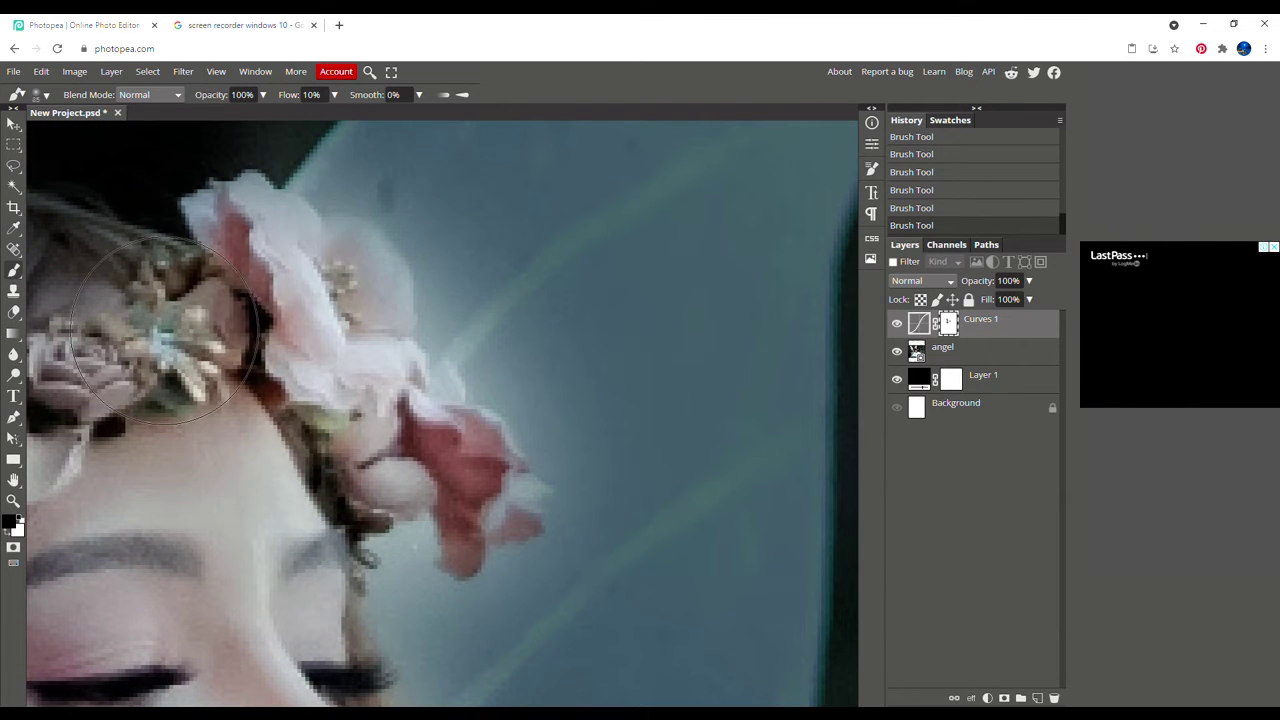
scroll(240, 200, "down", 4)
scroll(240, 200, "left", 5)
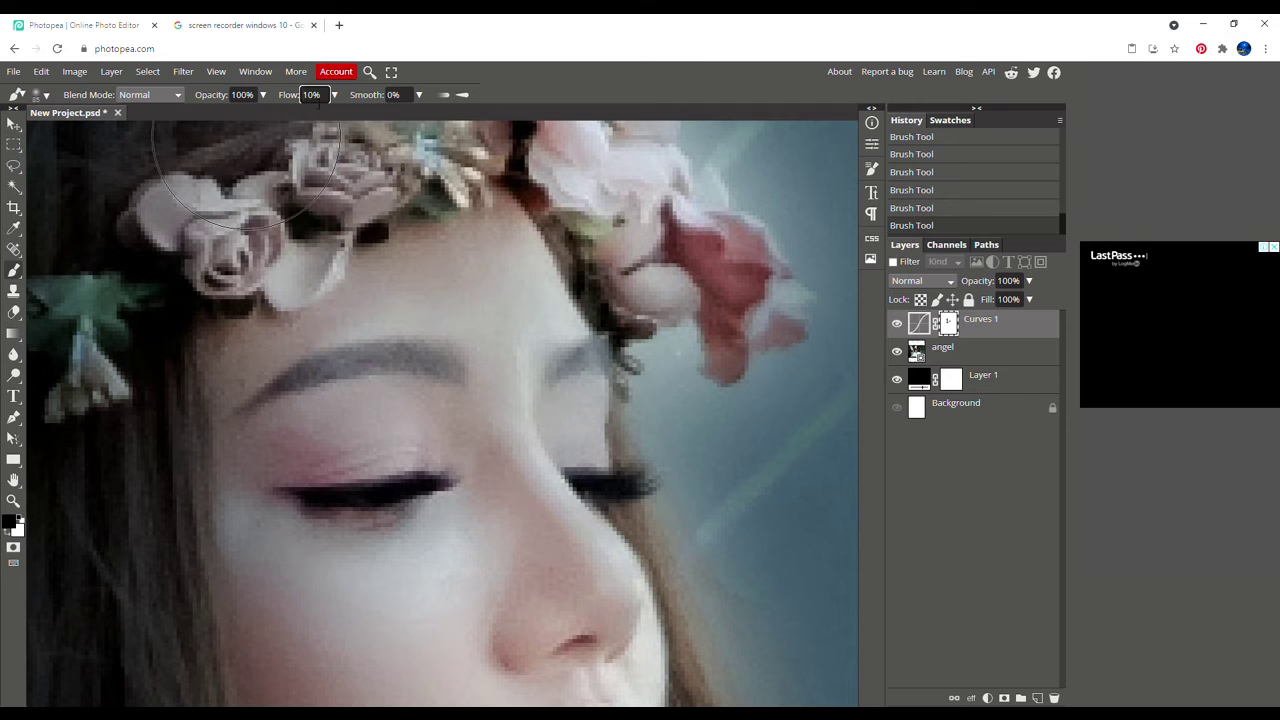
Shrink the brush and brighten the rose petals across the crown.
right_click(342, 196)
left_click_drag(470, 221, 440, 221)
left_click_drag(293, 222, 238, 236)
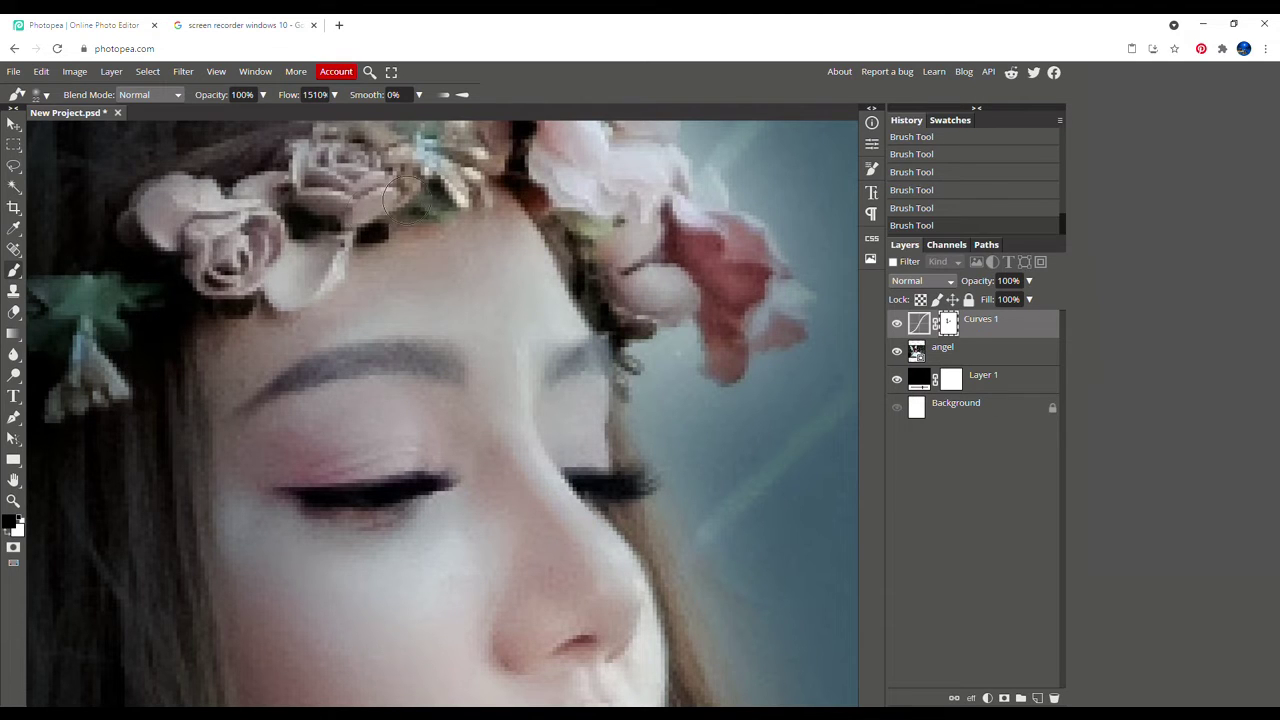
scroll(328, 256, "up", 3)
left_click_drag(330, 255, 448, 295)
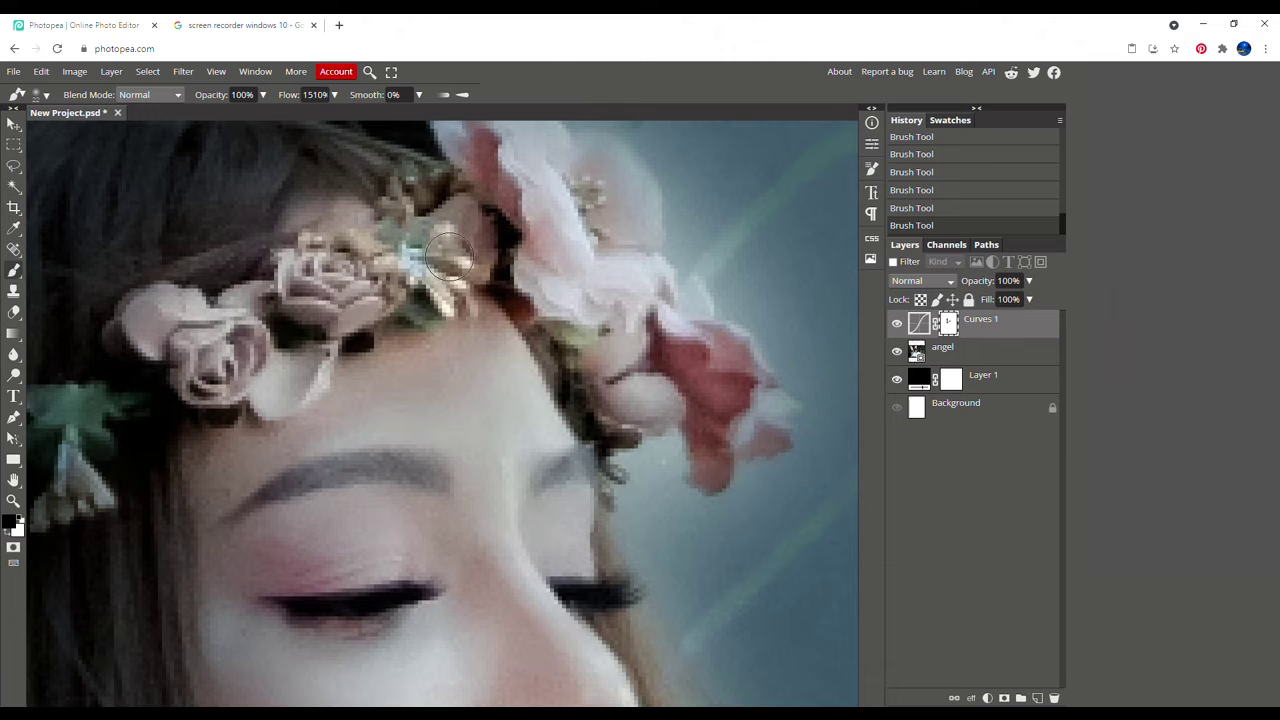
scroll(340, 311, "up", 1)
scroll(340, 311, "right", 2)
mouse_move(357, 251)
left_mouse_down()
mouse_move(357, 240)
mouse_move(343, 362)
mouse_move(466, 320)
mouse_move(376, 262)
mouse_move(465, 440)
mouse_move(420, 412)
mouse_move(530, 385)
mouse_move(600, 460)
mouse_move(570, 545)
mouse_move(536, 514)
left_mouse_up()
scroll(520, 462, "down", 2)
Brush light onto the nose edge and bridge, around the lips, chin, jaw and the upper eyelid.
scroll(430, 420, "down", 2)
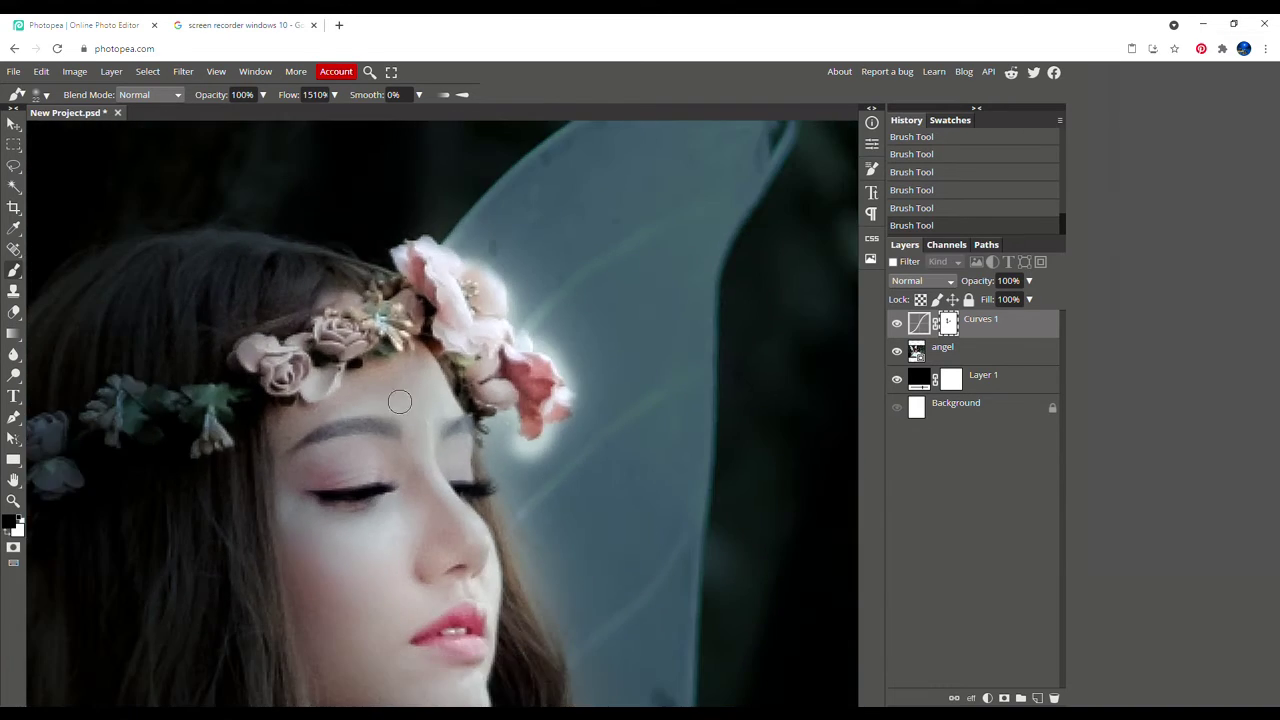
left_click_drag(450, 486, 485, 540)
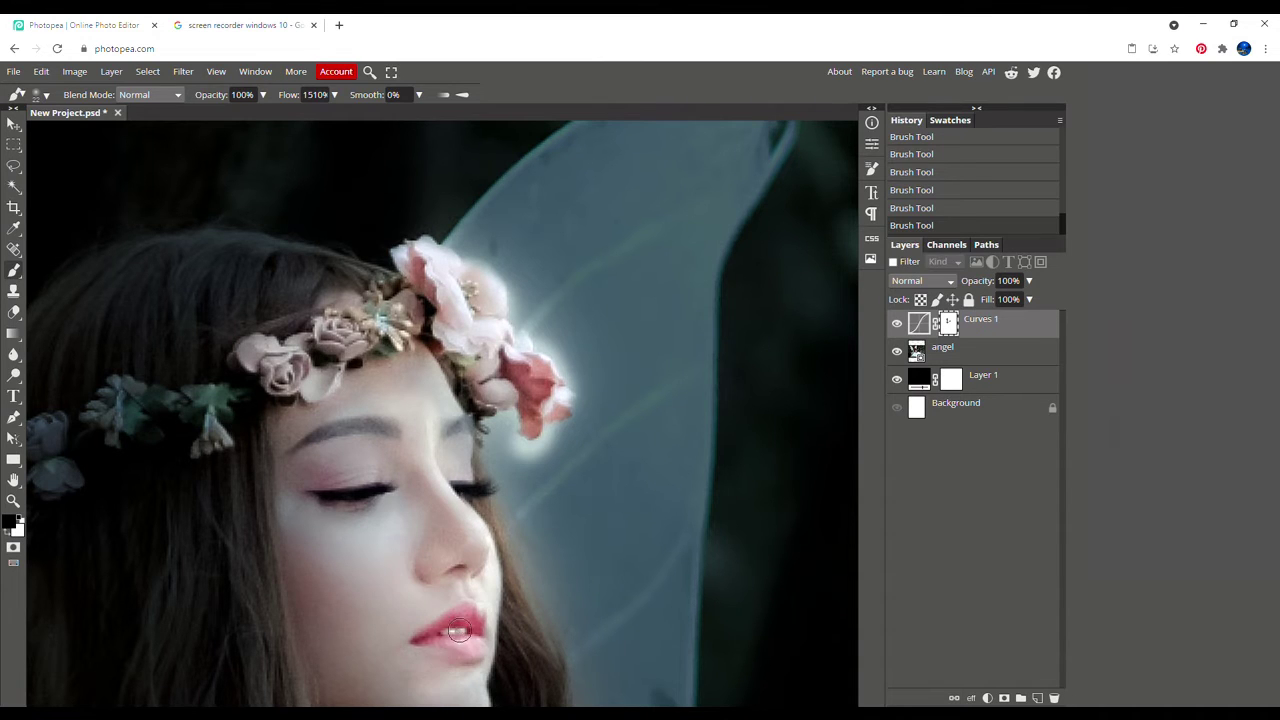
scroll(460, 600, "up", 1)
scroll(440, 560, "up", 1)
mouse_move(425, 554)
left_mouse_down()
mouse_move(400, 523)
mouse_move(457, 480)
mouse_move(449, 606)
mouse_move(377, 670)
mouse_move(258, 605)
mouse_move(286, 557)
mouse_move(394, 608)
mouse_move(314, 522)
mouse_move(332, 554)
left_mouse_up()
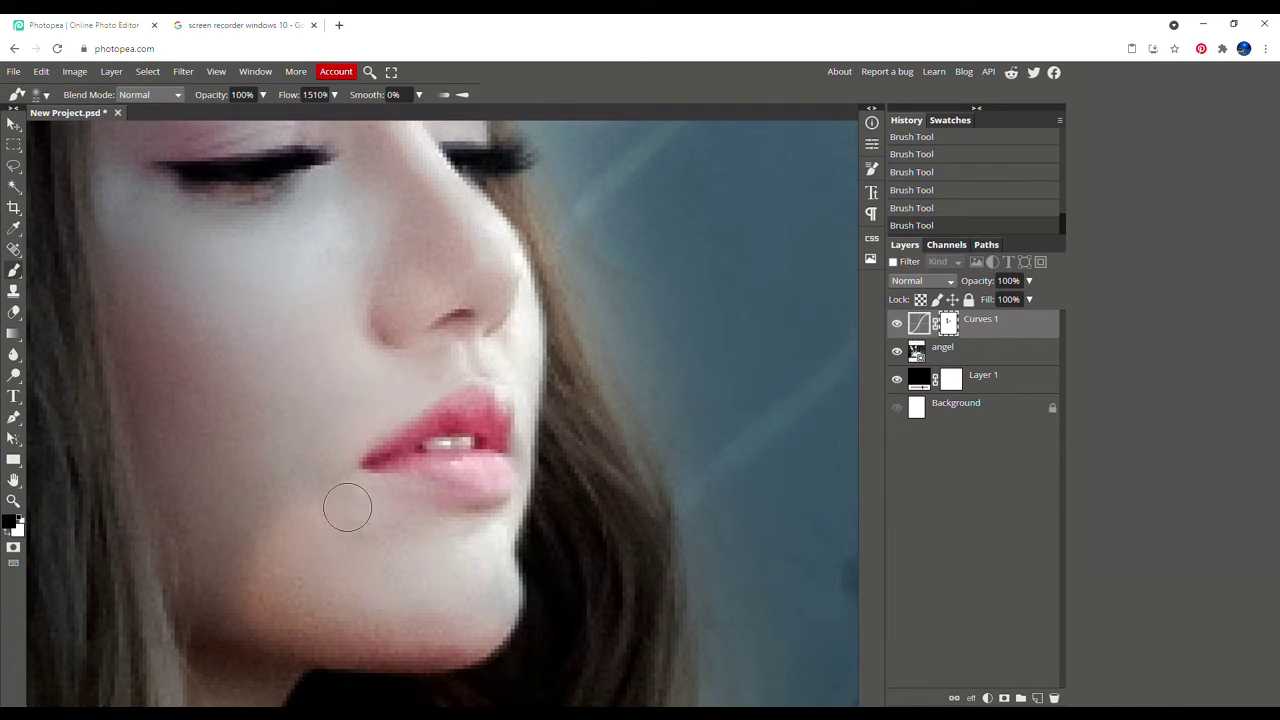
scroll(349, 518, "down", 2)
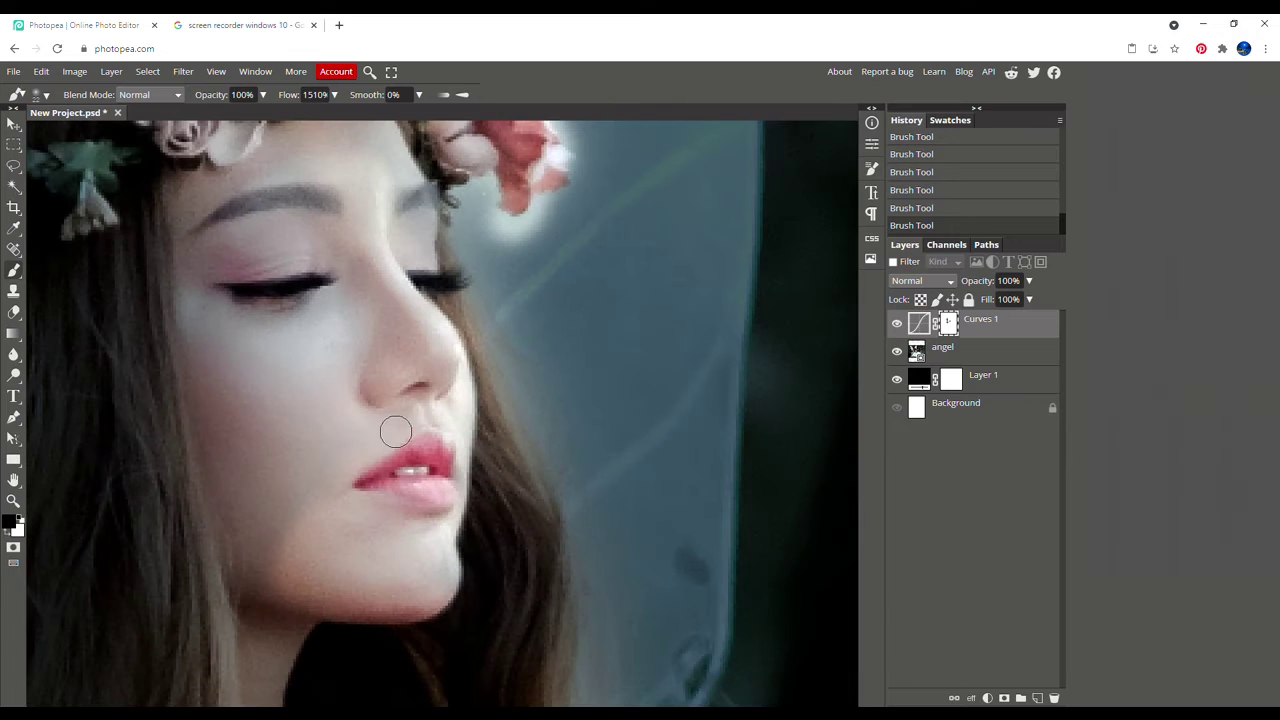
left_click_drag(450, 412, 478, 400)
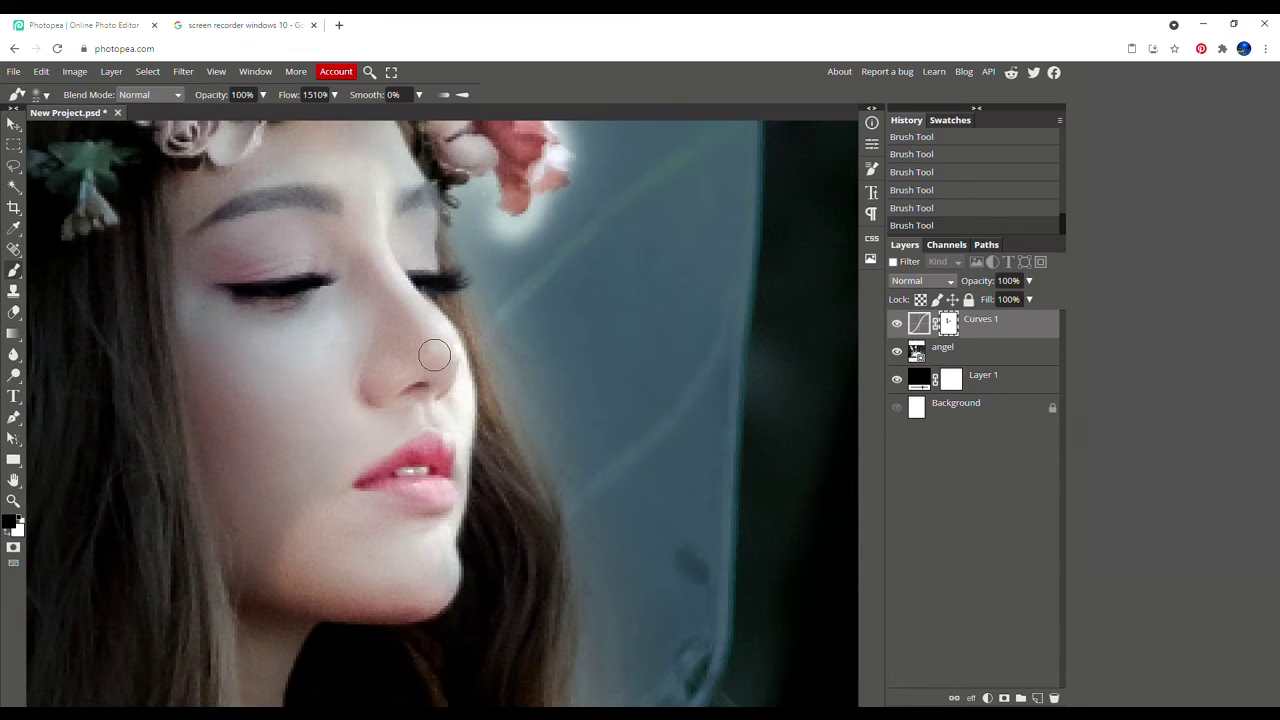
left_click_drag(431, 337, 422, 332)
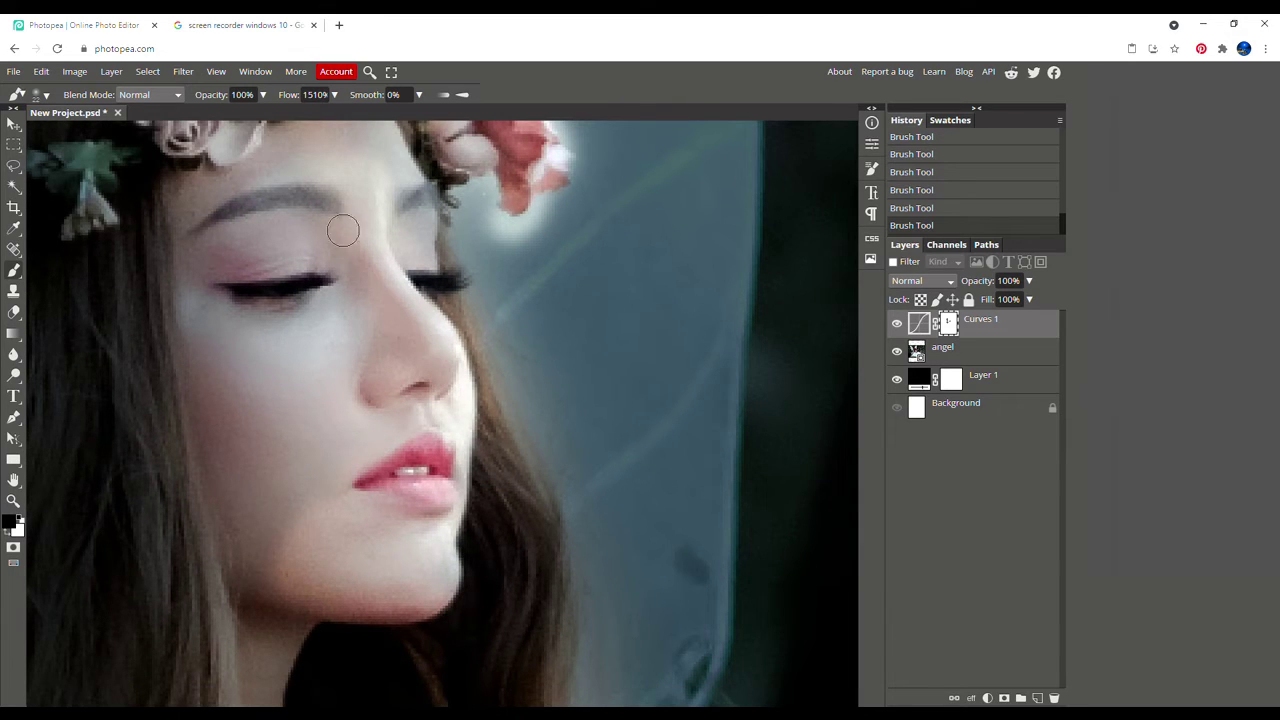
left_click_drag(343, 230, 226, 225)
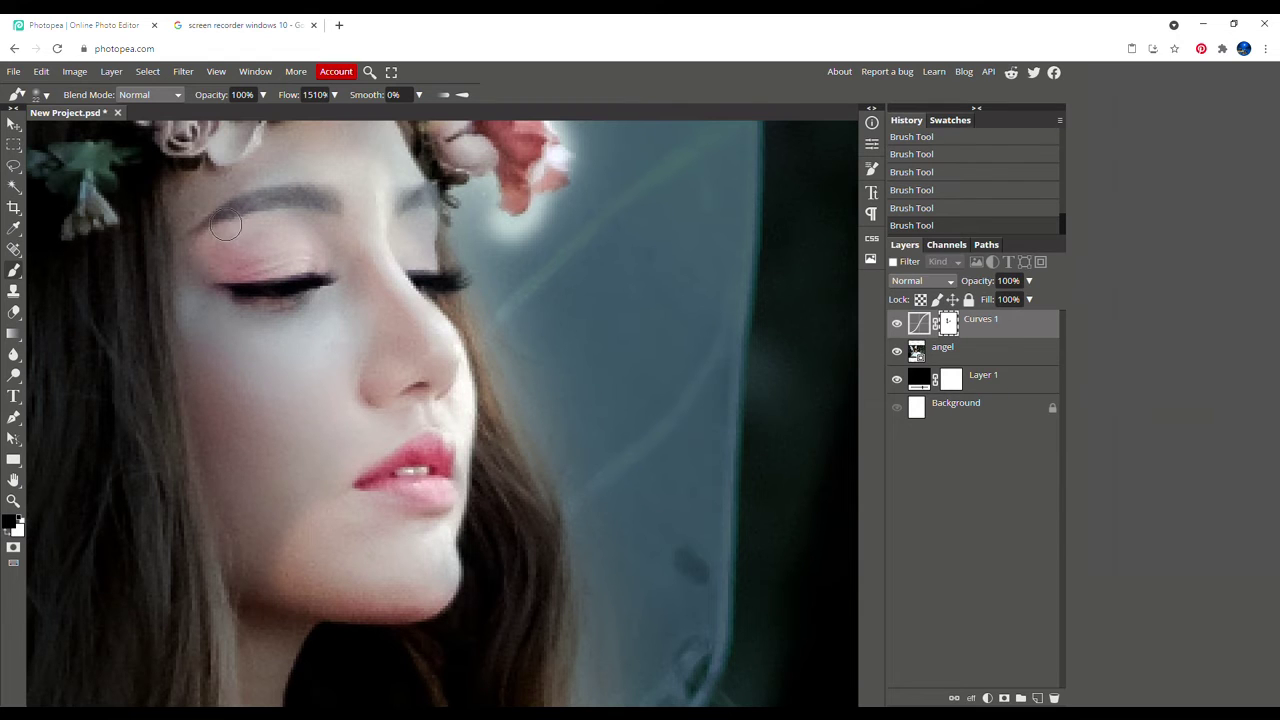
Fit the whole image in view and undo the last brush stroke.
key("ctrl+0")
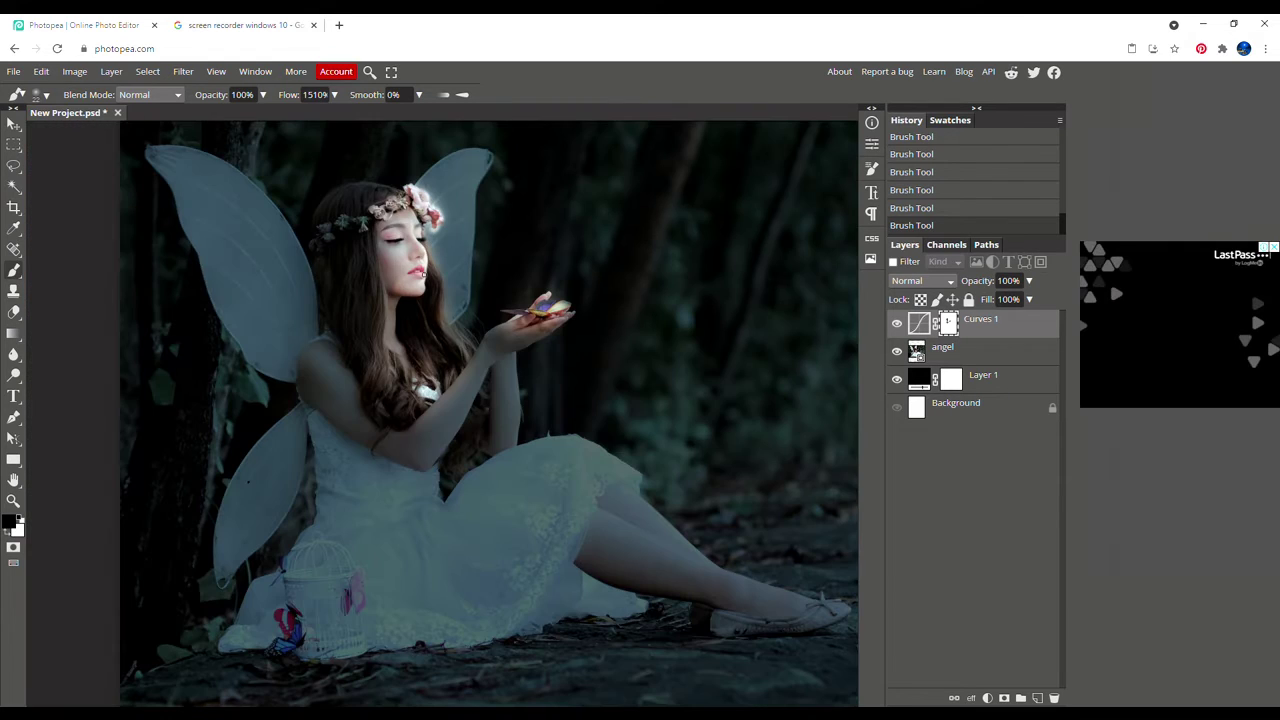
scroll(417, 397, "up", 2)
scroll(417, 397, "up", 2)
scroll(417, 397, "up", 1)
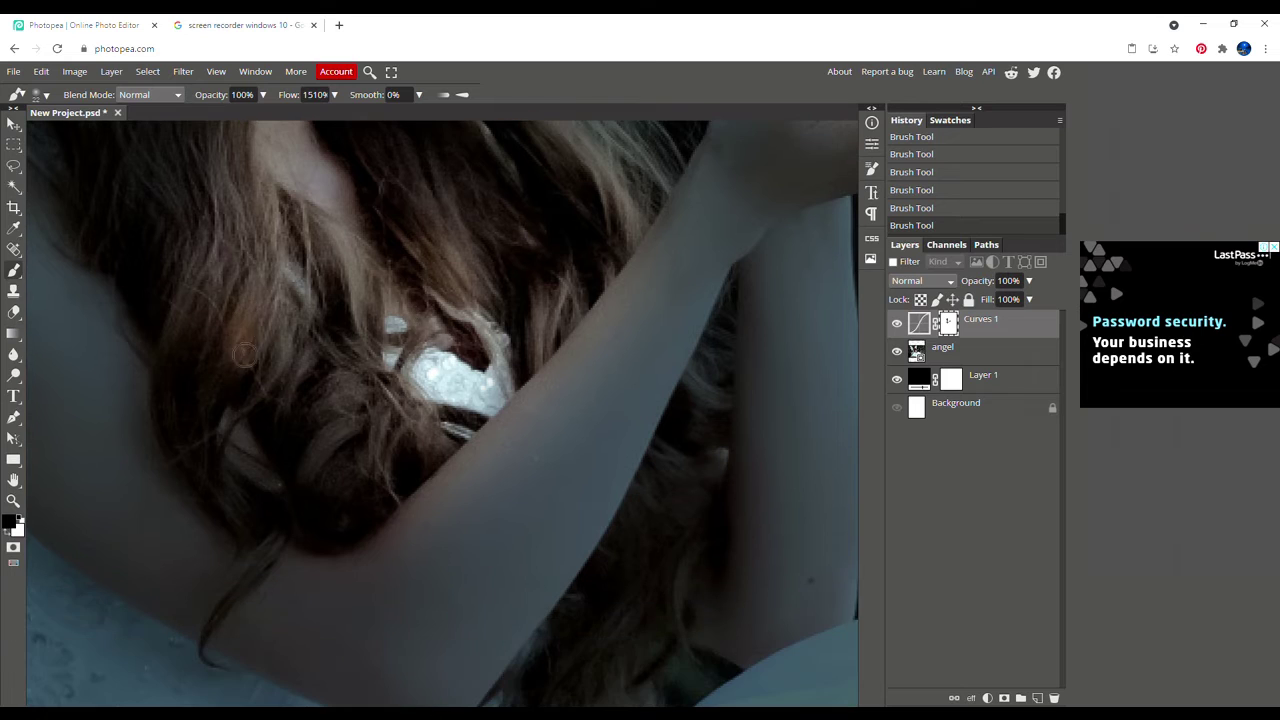
scroll(290, 333, "up", 3)
scroll(270, 371, "up", 3)
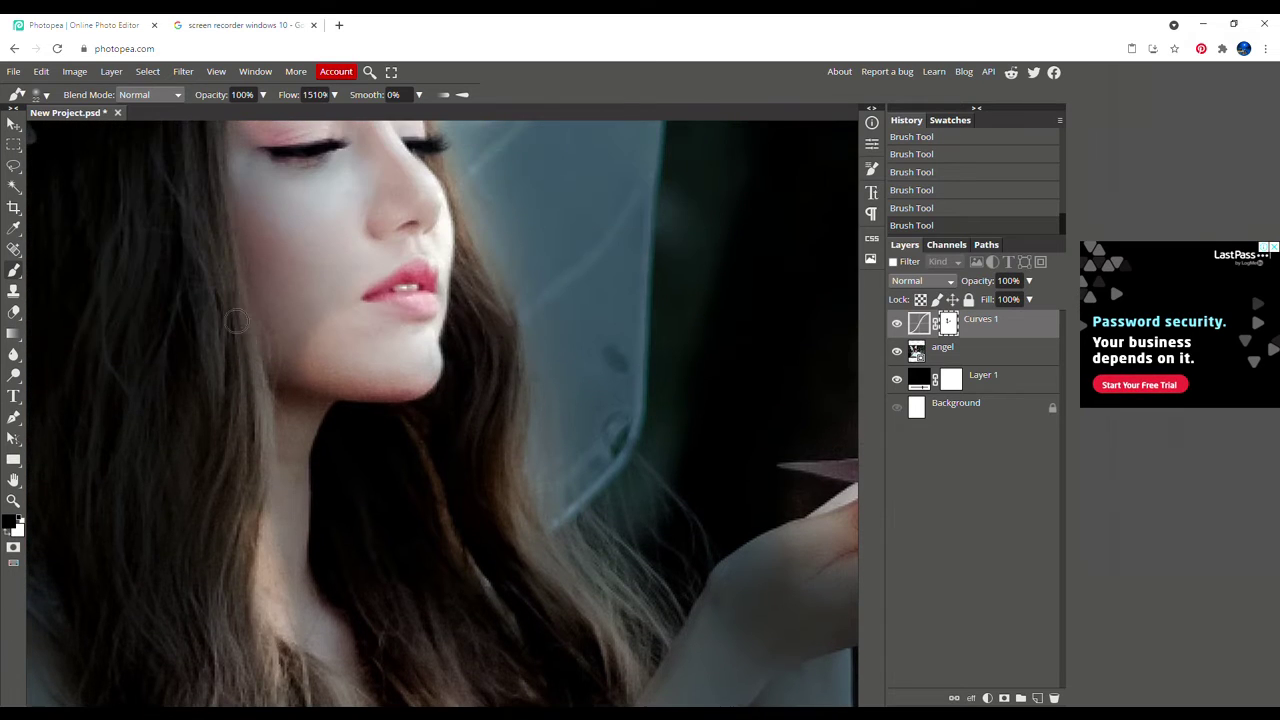
key("ctrl+z")
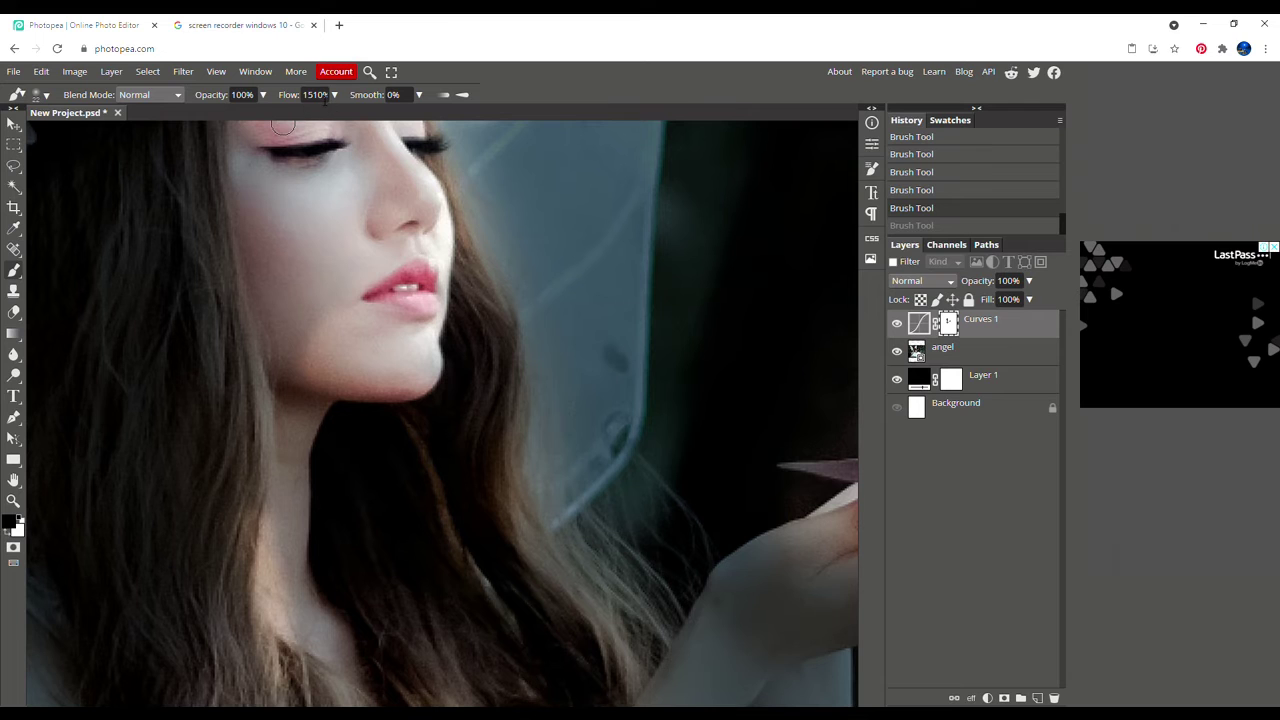
Dab light onto the chin area and zoom around to check the result.
scroll(335, 165, "down", 5)
scroll(331, 211, "up", 5)
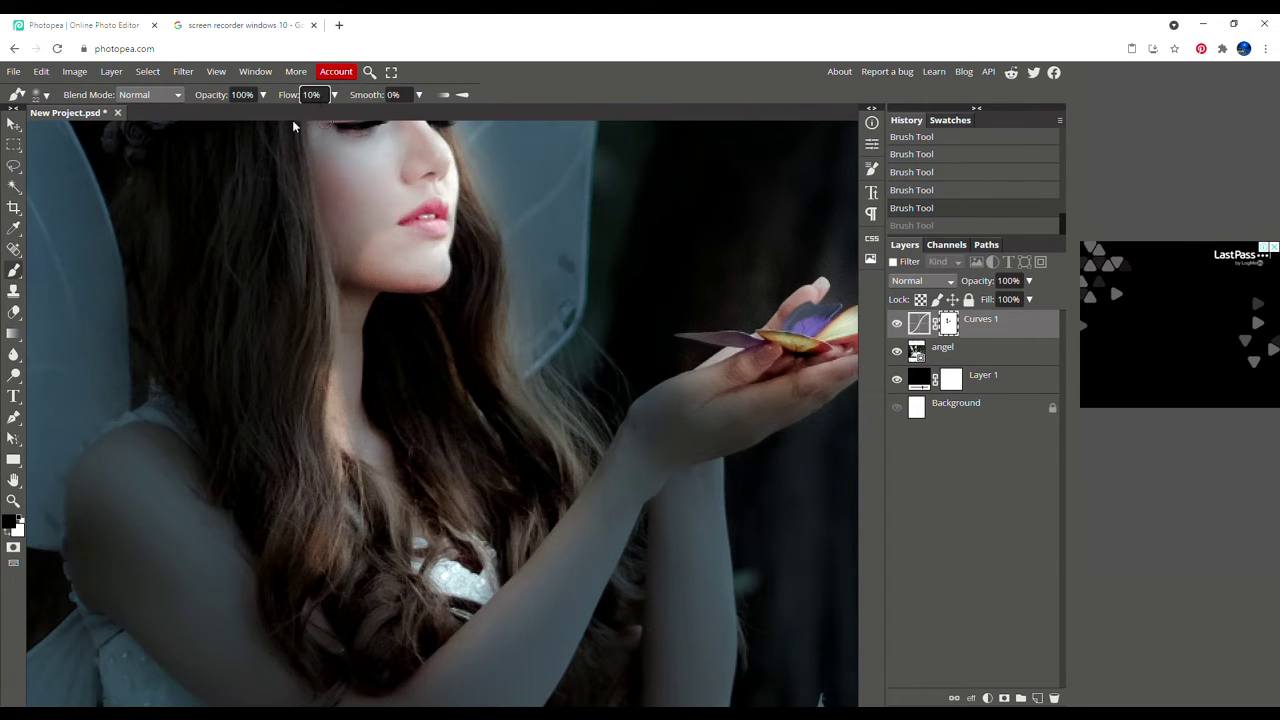
left_click(358, 244)
scroll(358, 244, "up", 5)
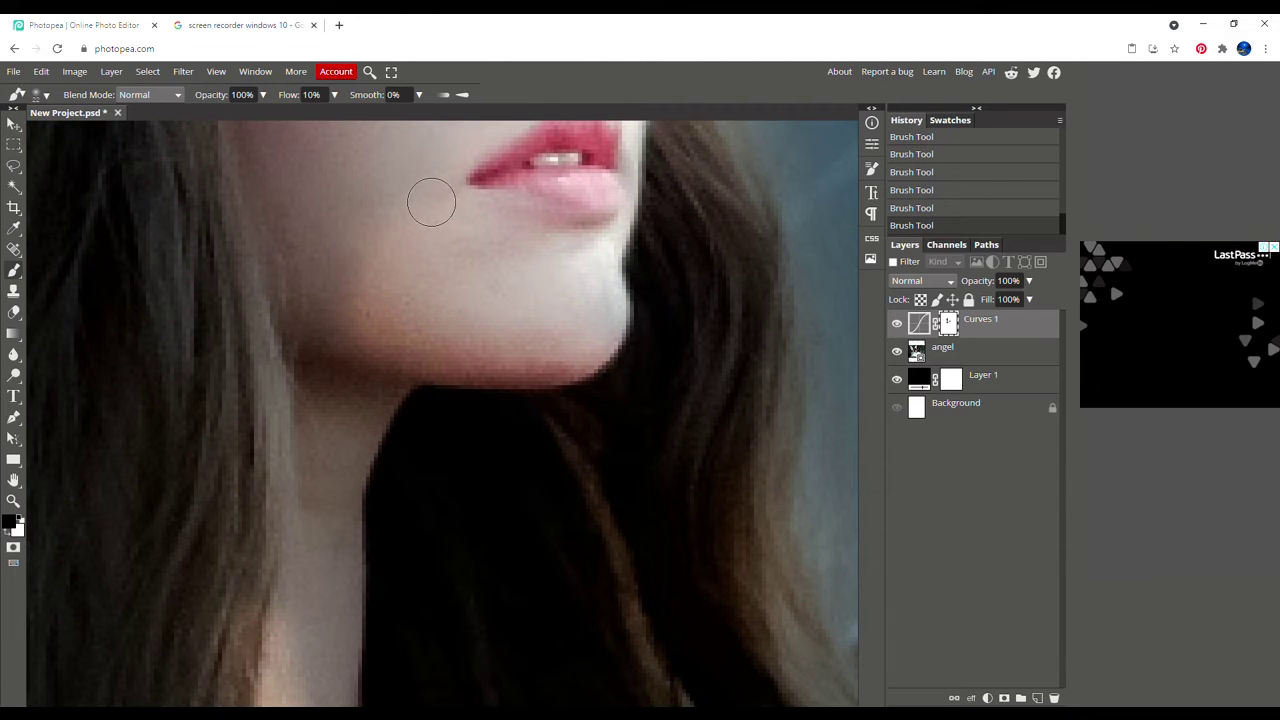
scroll(365, 245, "down", 2)
scroll(352, 262, "down", 3)
scroll(350, 270, "up", 4)
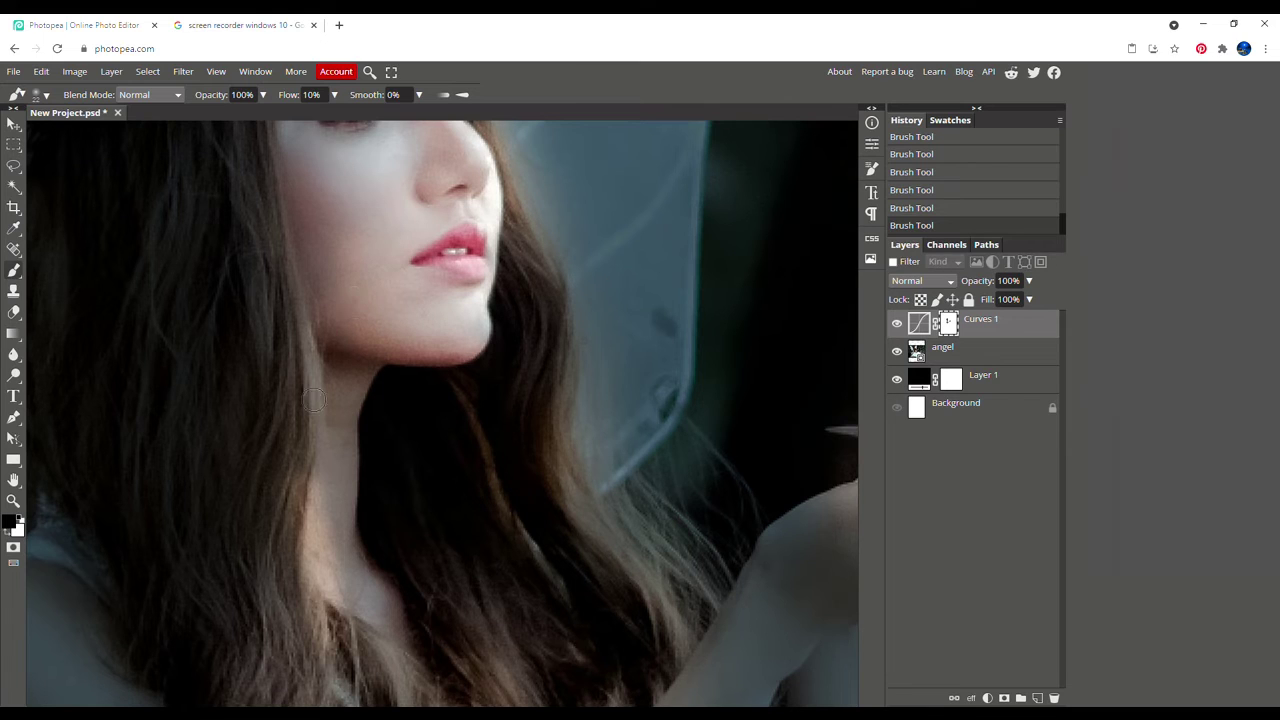
scroll(290, 600, "down", 5)
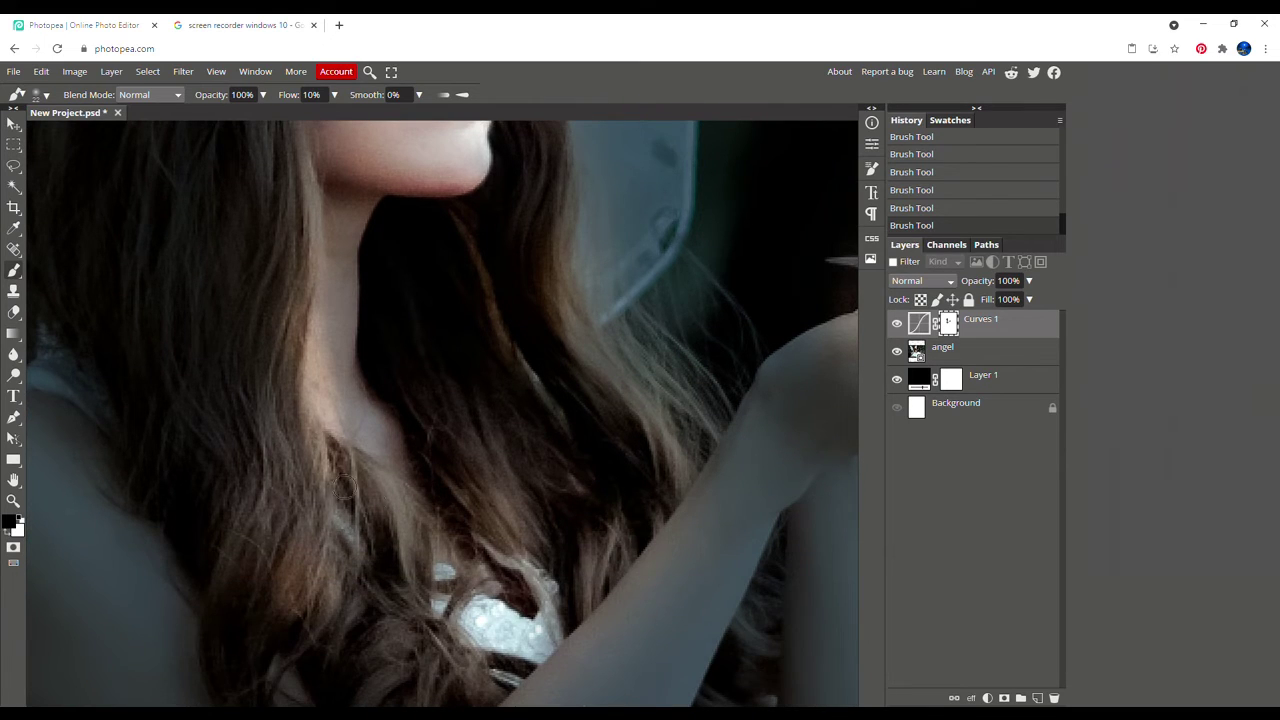
scroll(346, 570, "down", 1)
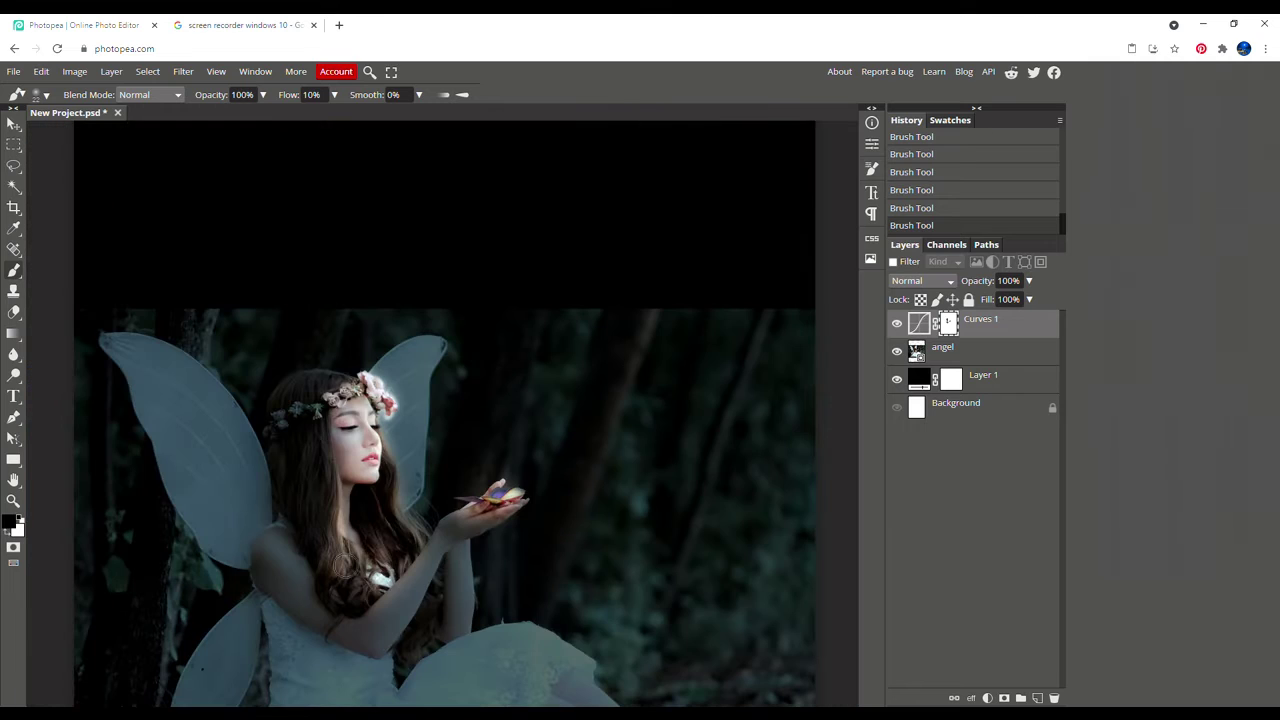
scroll(350, 570, "down", 1)
scroll(356, 437, "up", 2)
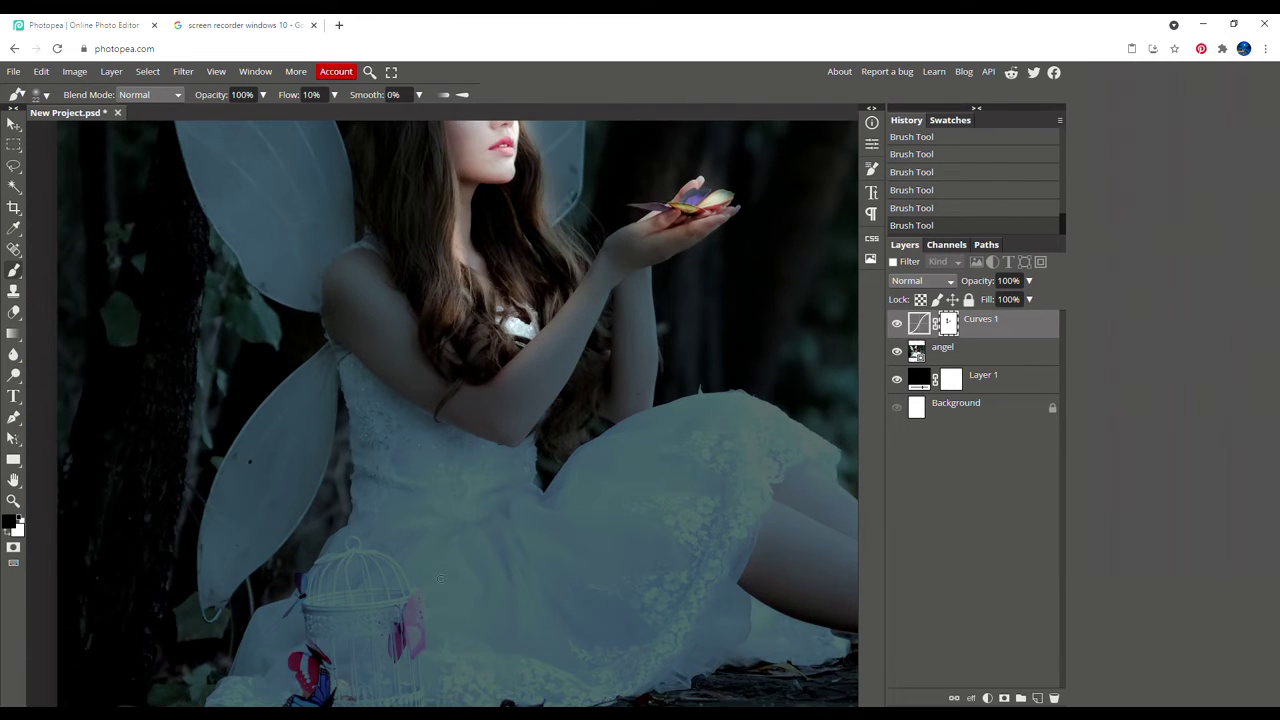
scroll(440, 578, "down", 2)
scroll(400, 385, "up", 2)
scroll(390, 360, "up", 2)
Paint the Curves 1 mask over the pink, red and blue butterflies so they glow.
mouse_move(360, 320)
left_mouse_down()
mouse_move(375, 280)
mouse_move(395, 470)
mouse_move(380, 390)
mouse_move(420, 440)
mouse_move(391, 529)
mouse_move(300, 420)
mouse_move(310, 480)
mouse_move(285, 505)
mouse_move(312, 355)
mouse_move(355, 290)
mouse_move(300, 300)
mouse_move(245, 385)
mouse_move(341, 441)
mouse_move(320, 540)
mouse_move(345, 400)
mouse_move(320, 400)
mouse_move(399, 348)
mouse_move(414, 400)
mouse_move(420, 391)
left_mouse_up()
scroll(320, 348, "down", 3)
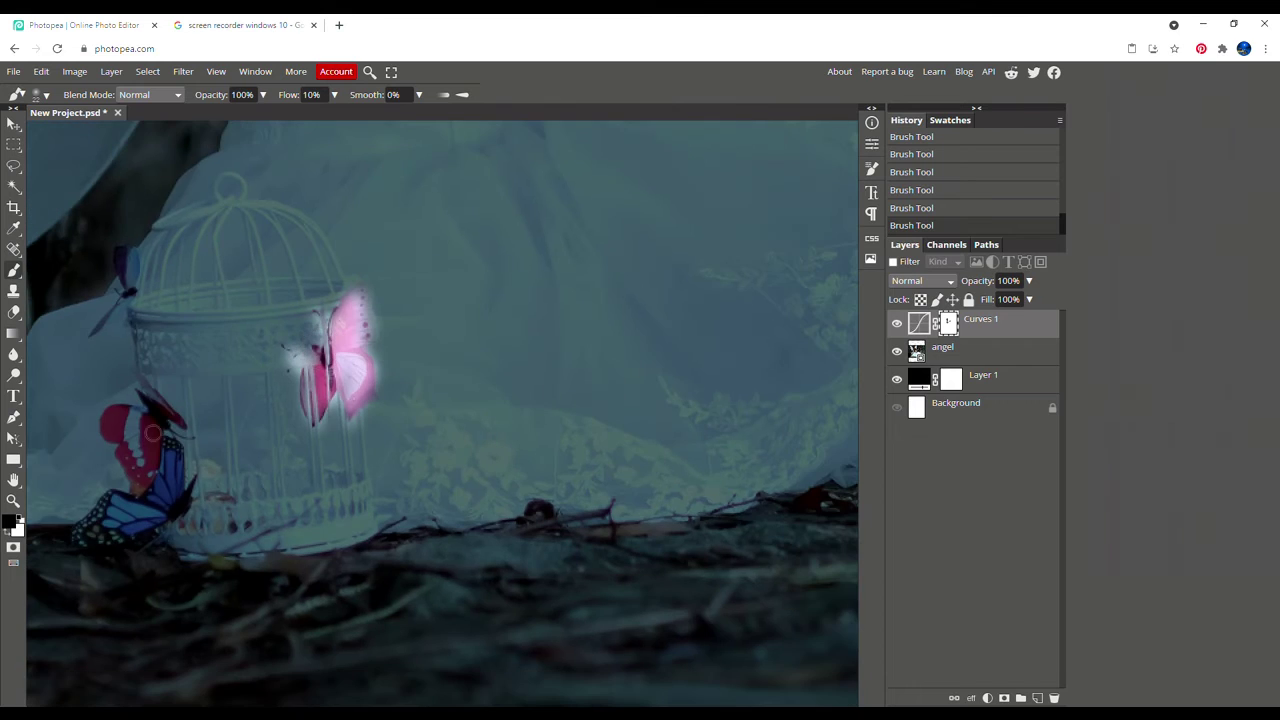
scroll(152, 432, "up", 3)
mouse_move(170, 440)
left_mouse_down()
mouse_move(150, 540)
mouse_move(165, 445)
mouse_move(80, 420)
mouse_move(120, 370)
mouse_move(215, 375)
mouse_move(140, 300)
mouse_move(90, 440)
mouse_move(206, 470)
left_mouse_up()
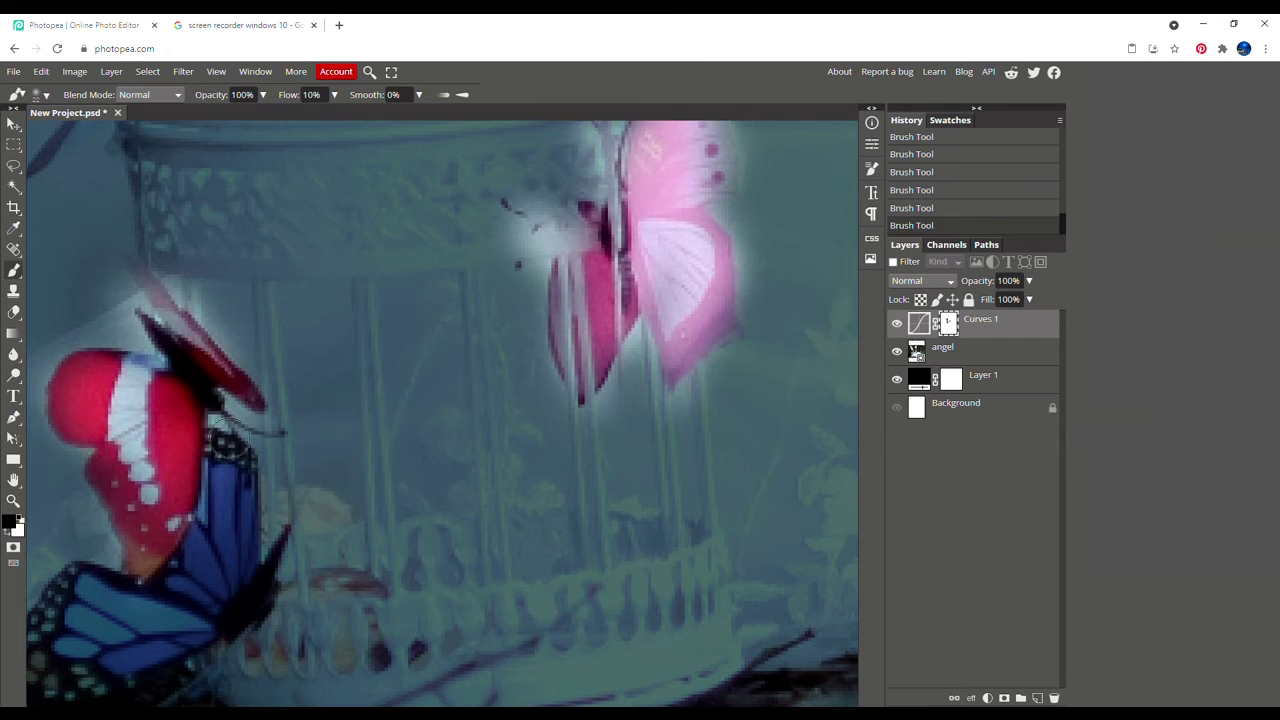
scroll(215, 445, "down", 4)
scroll(225, 330, "down", 1)
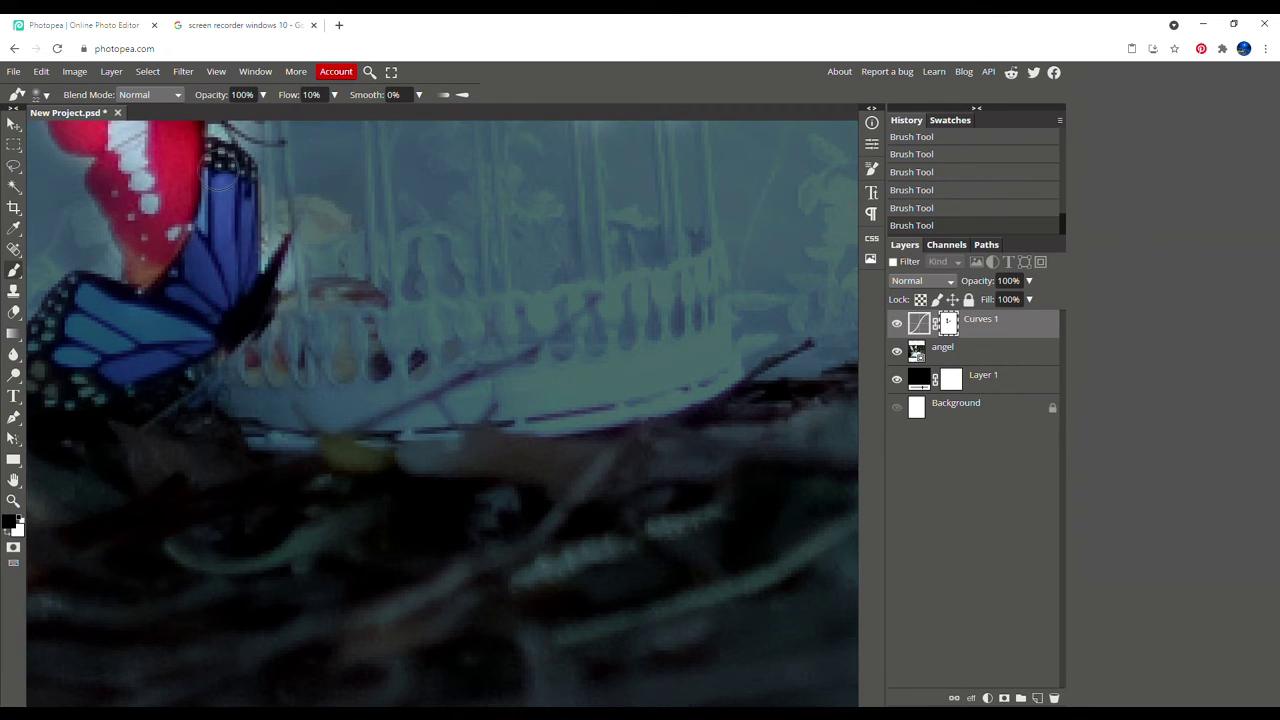
mouse_move(221, 183)
left_mouse_down()
mouse_move(180, 300)
mouse_move(200, 365)
left_mouse_up()
scroll(200, 365, "left", 5)
mouse_move(380, 270)
left_mouse_down()
mouse_move(341, 338)
mouse_move(440, 330)
mouse_move(420, 300)
mouse_move(522, 243)
left_mouse_up()
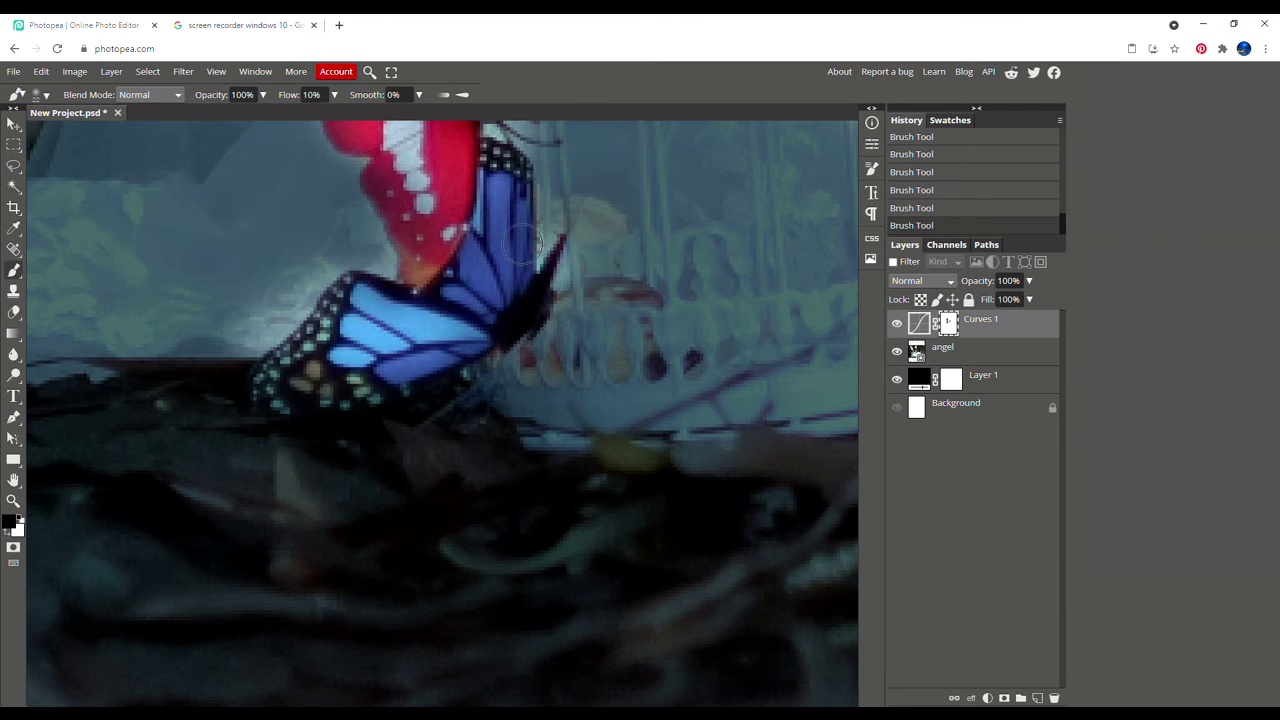
Set the brush size to 22 px.
scroll(470, 300, "up", 3)
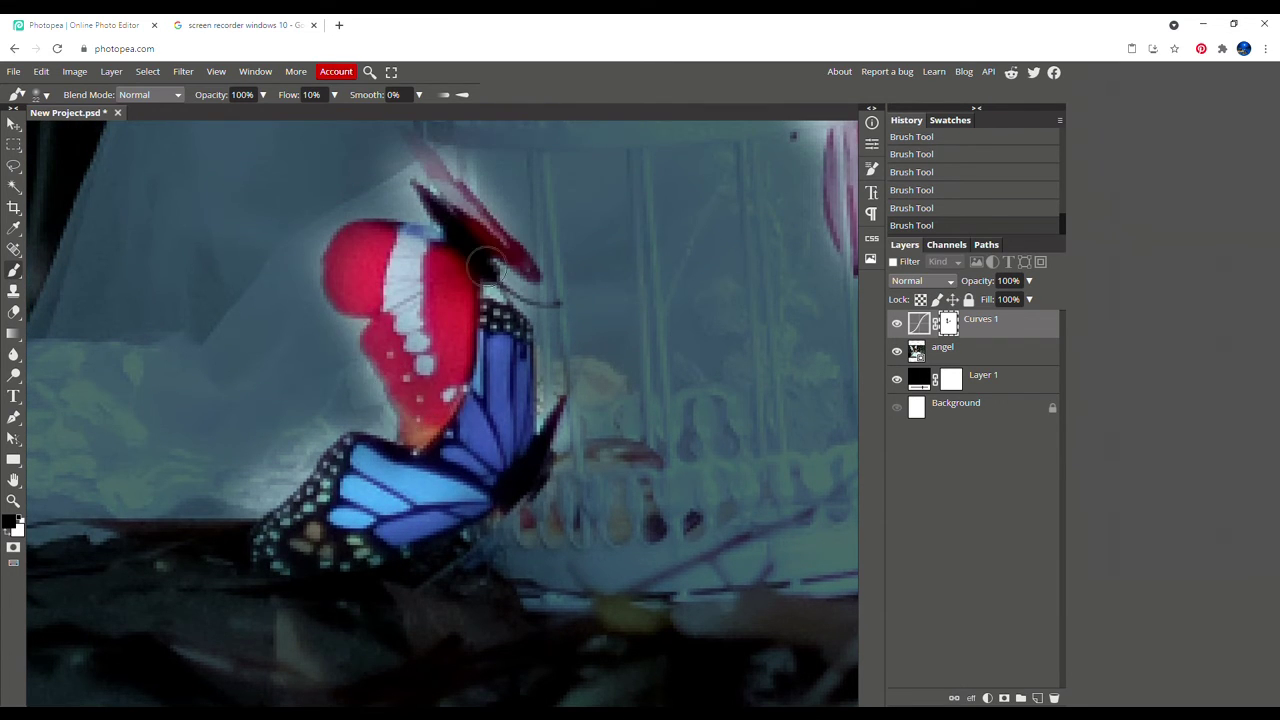
scroll(485, 265, "down", 3)
scroll(470, 300, "down", 3)
scroll(420, 300, "up", 3)
scroll(363, 310, "up", 2)
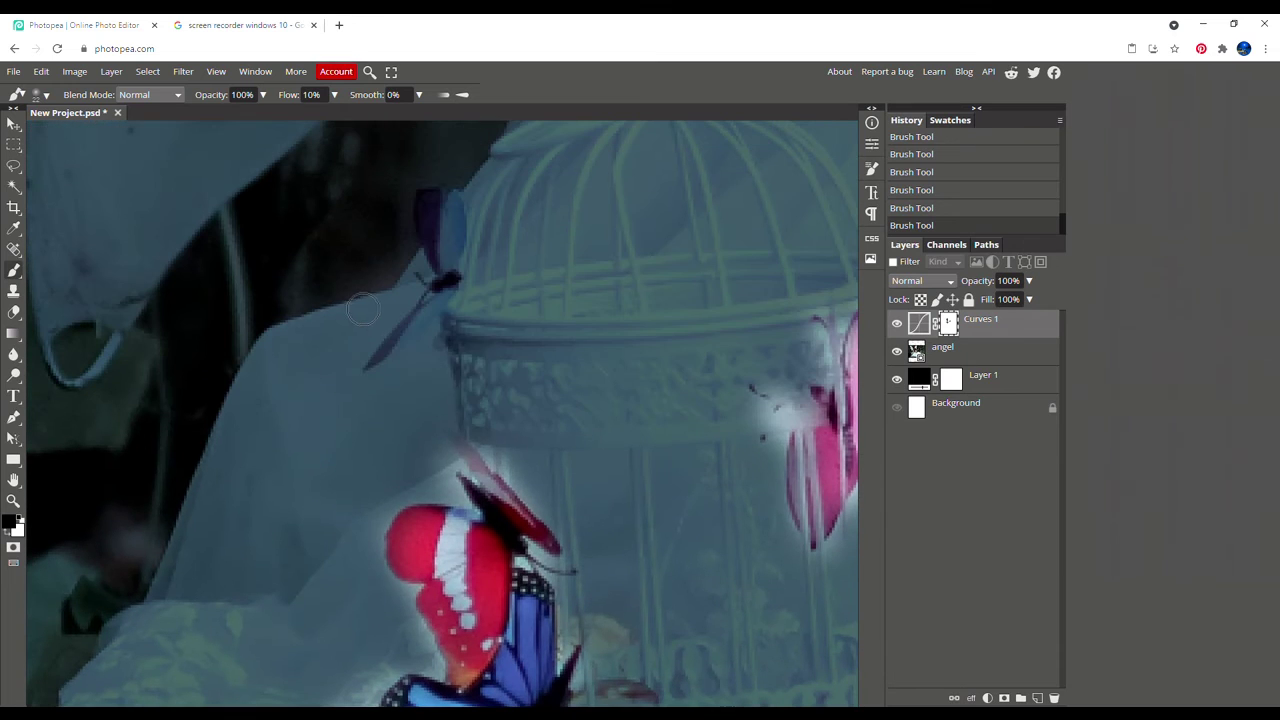
right_click(363, 310)
left_click_drag(510, 337, 474, 340)
scroll(117, 323, "down", 3)
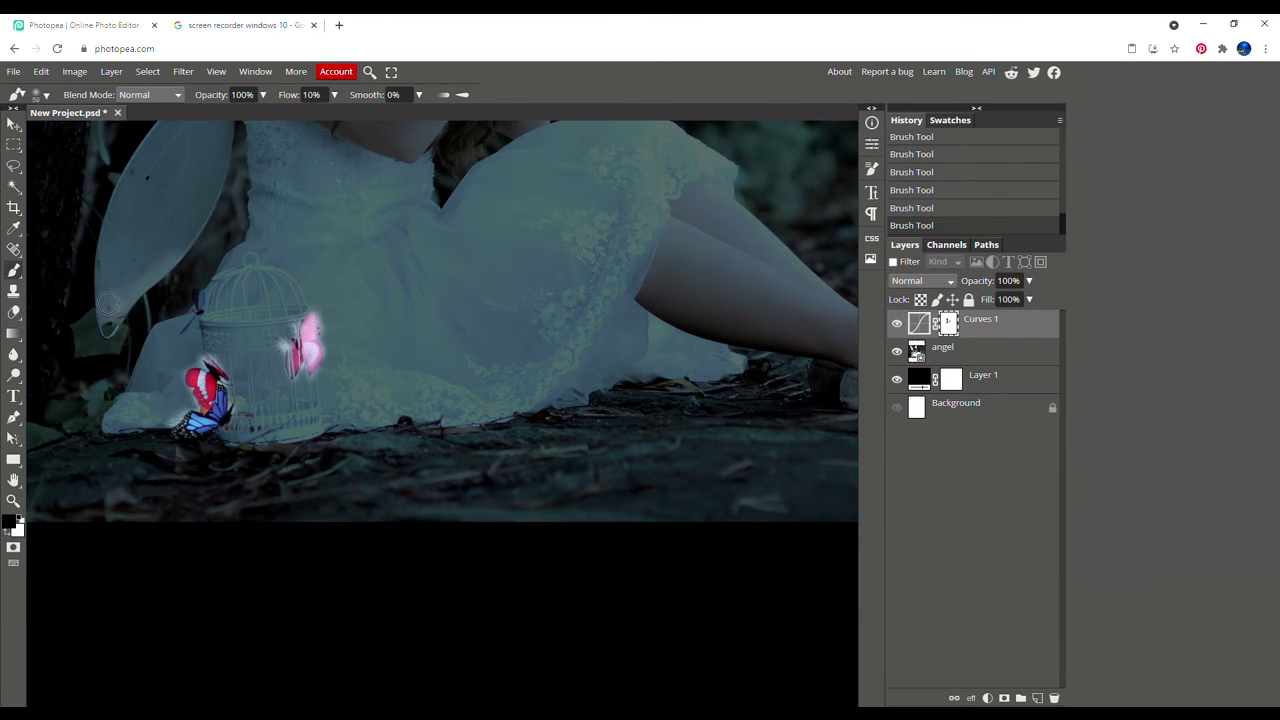
Enlarge the brush and brighten the birdcage, the ground around its base and the nearby hem.
right_click(192, 264)
left_click_drag(303, 293, 328, 293)
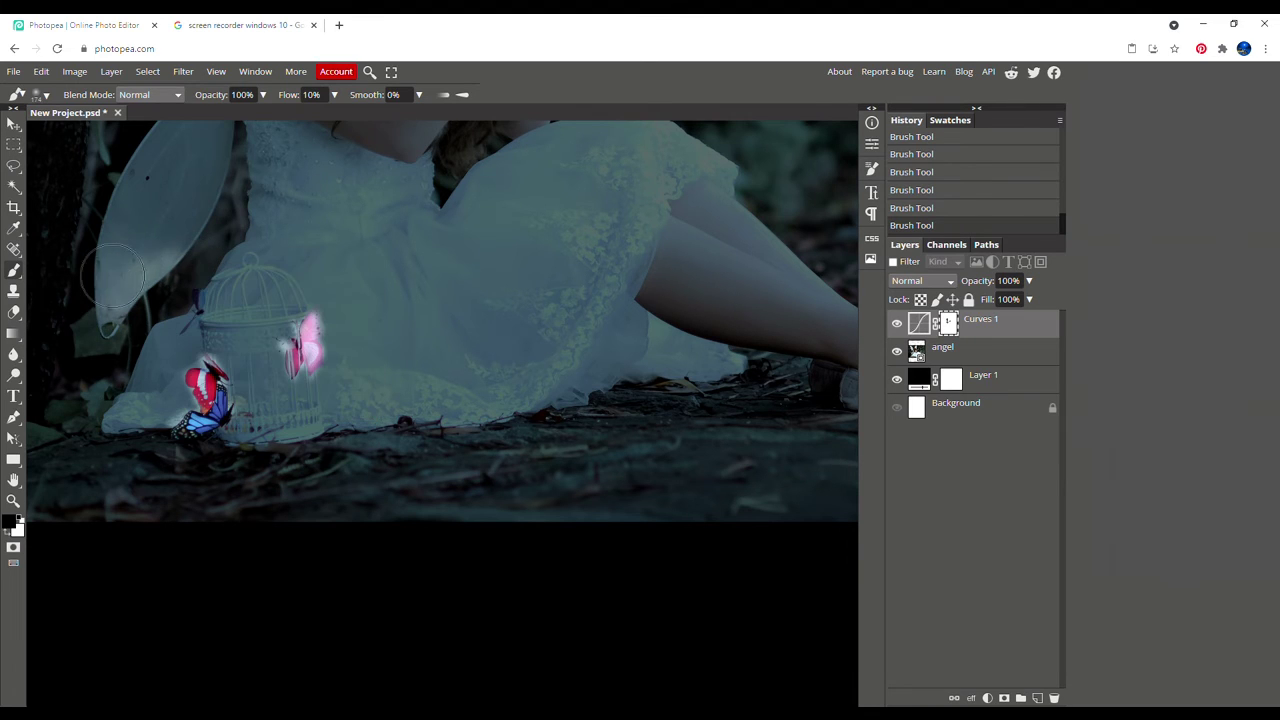
mouse_move(113, 270)
left_mouse_down()
mouse_move(271, 318)
mouse_move(279, 340)
left_mouse_up()
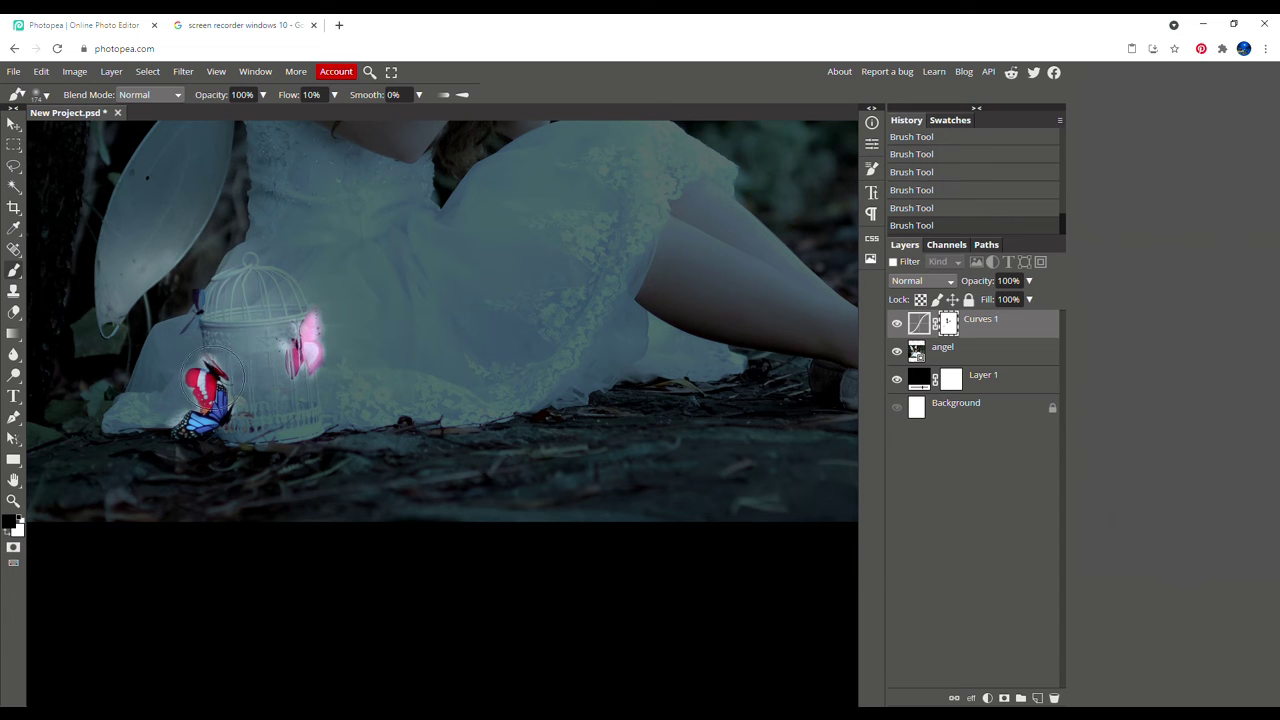
mouse_move(232, 391)
left_mouse_down()
mouse_move(118, 430)
mouse_move(160, 336)
left_mouse_up()
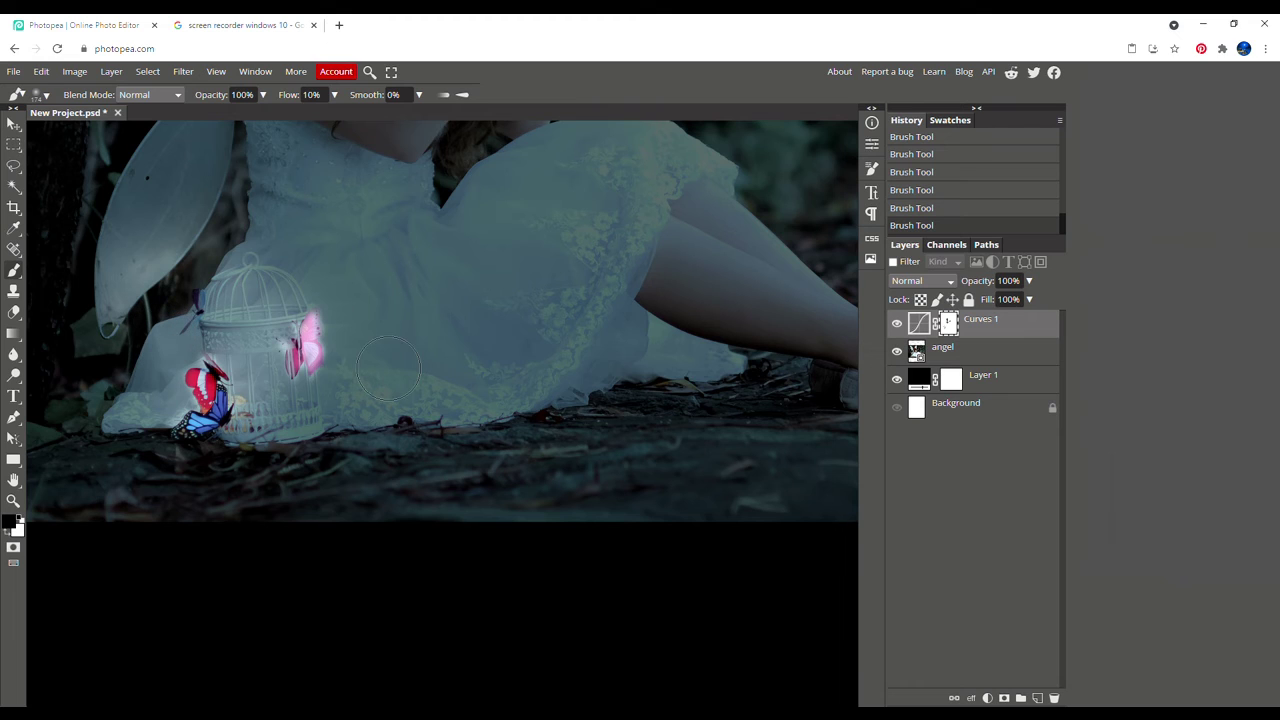
mouse_move(388, 369)
left_mouse_down()
mouse_move(372, 392)
mouse_move(411, 396)
left_mouse_up()
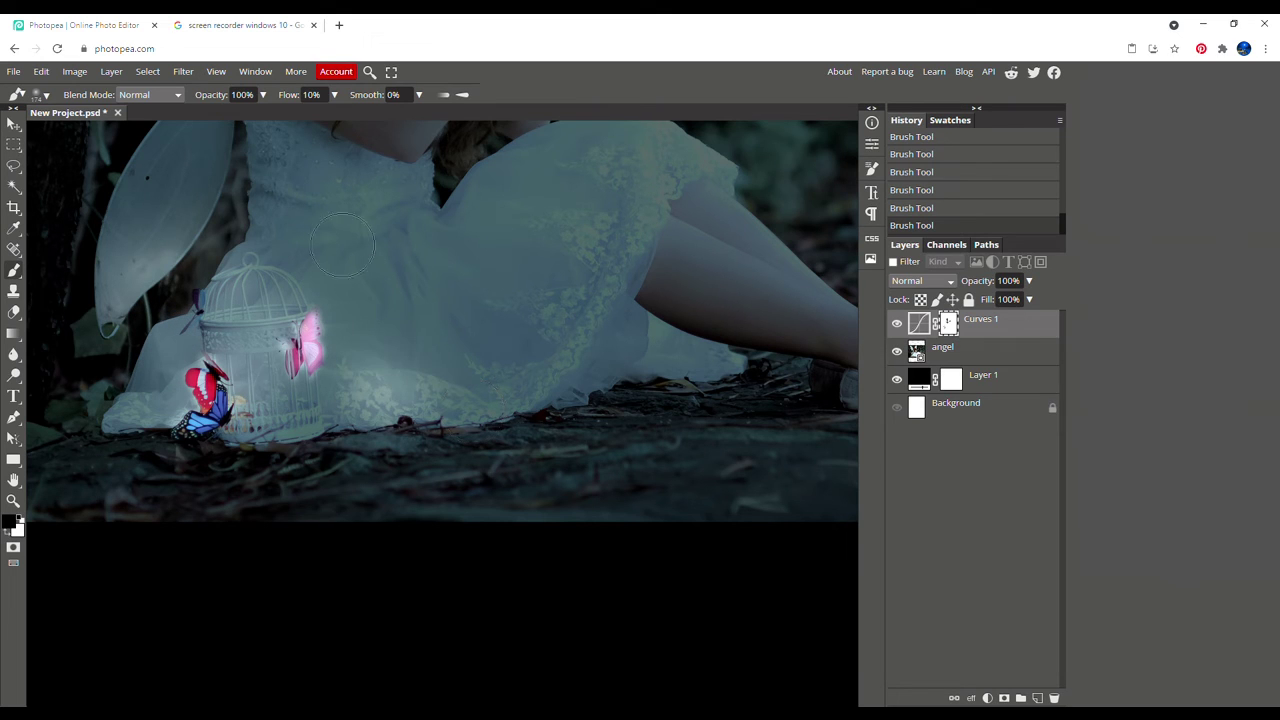
scroll(320, 220, "up", 2)
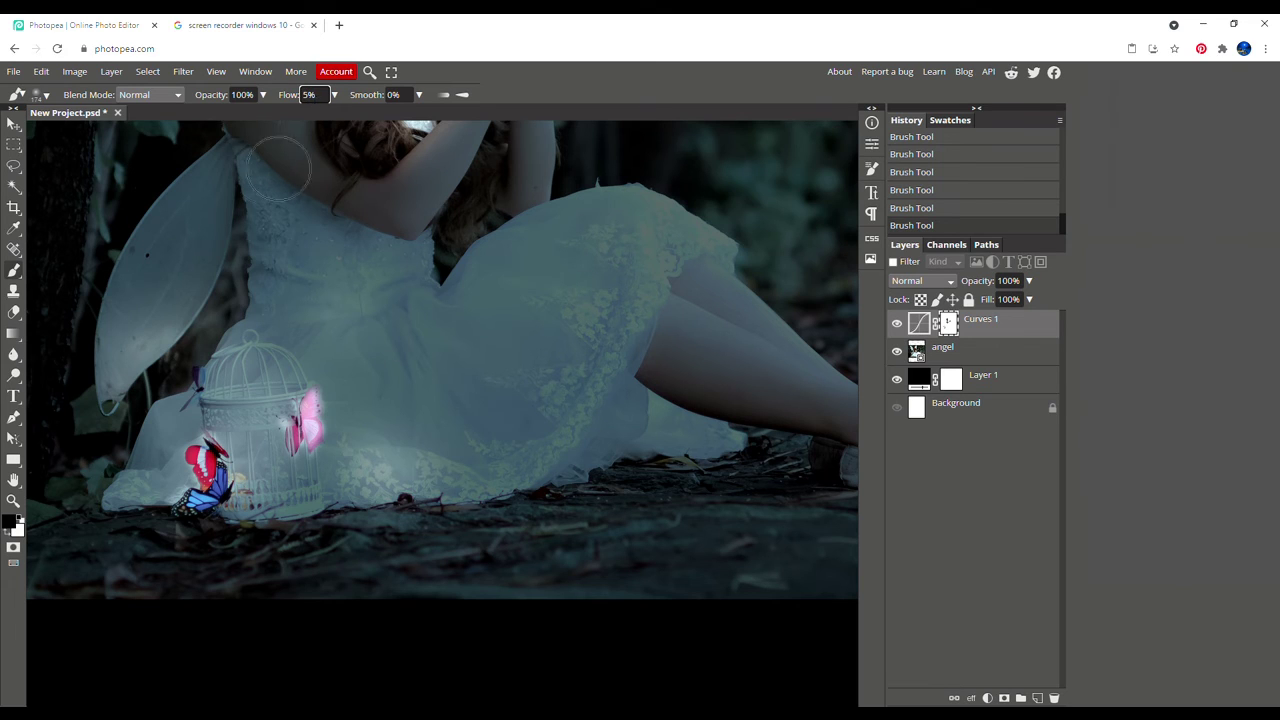
Brighten the fairy's bodice and skirt on the Curves 1 mask, then fit the image to view.
left_click_drag(318, 195, 250, 345)
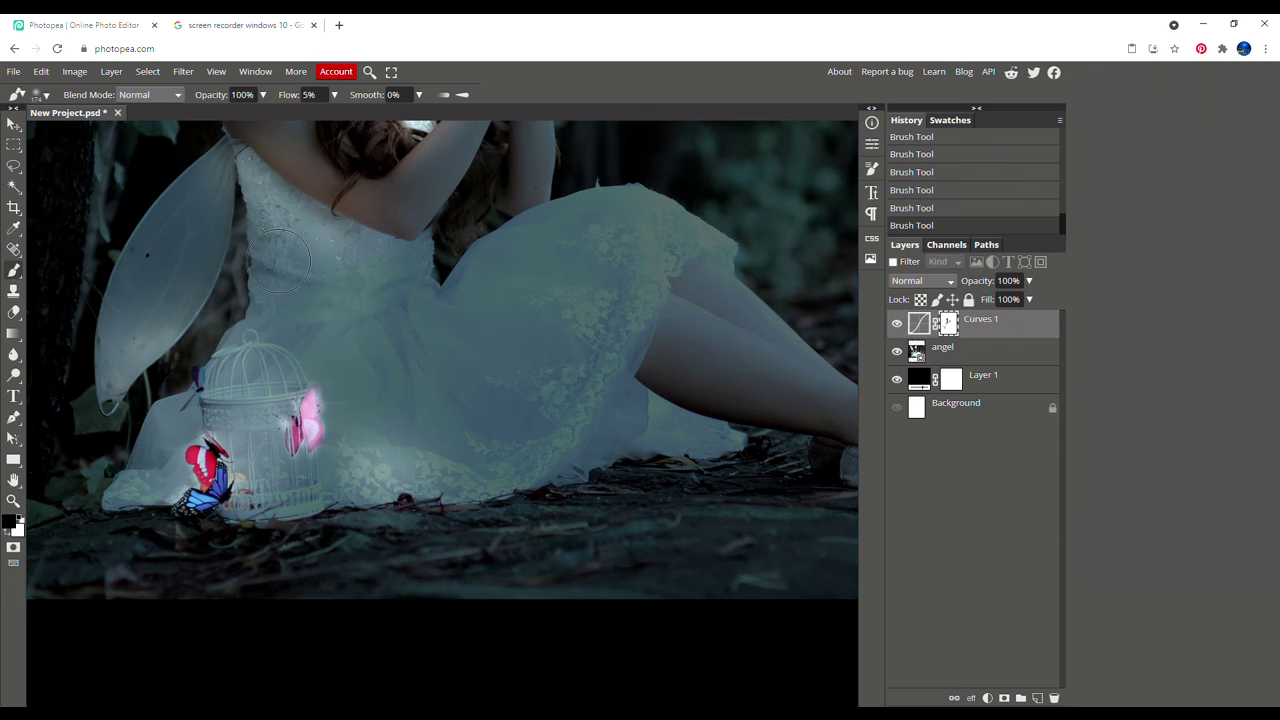
left_click_drag(279, 259, 265, 440)
left_click_drag(310, 300, 290, 410)
mouse_move(400, 320)
left_mouse_down()
mouse_move(340, 385)
mouse_move(313, 469)
left_mouse_up()
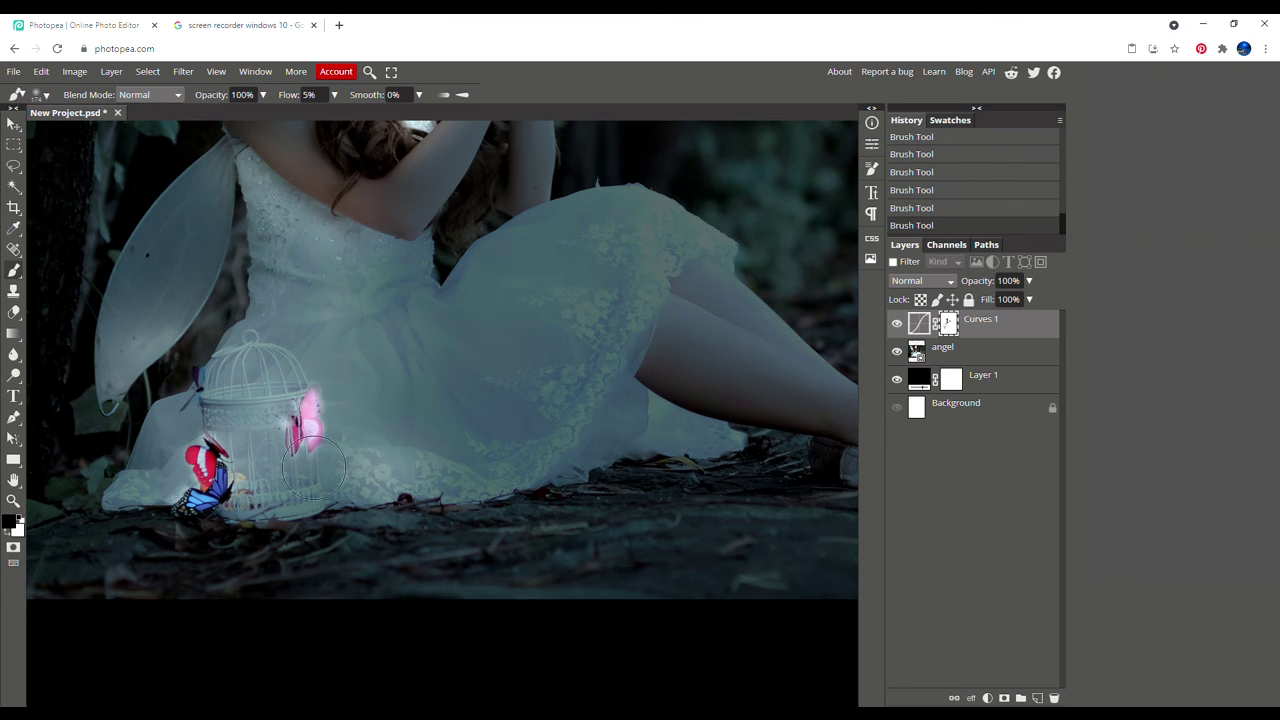
left_click_drag(148, 458, 335, 465)
left_click_drag(632, 318, 470, 320)
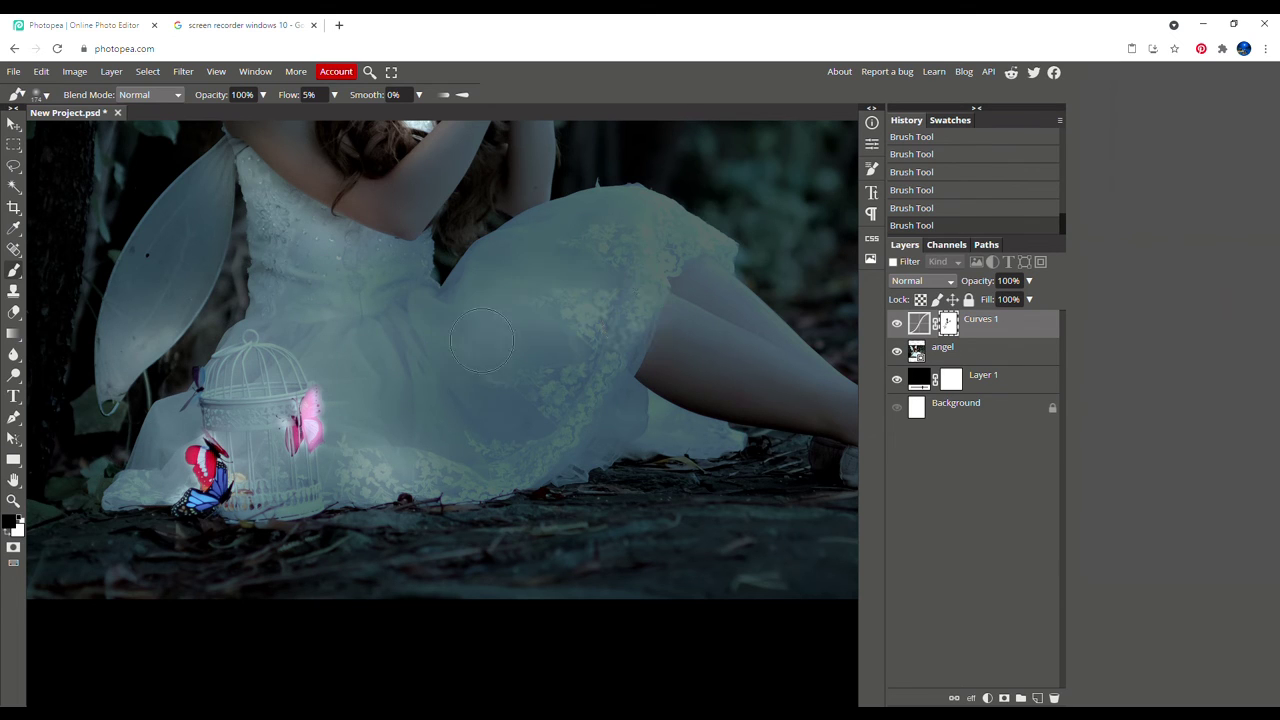
left_click_drag(590, 340, 490, 400)
mouse_move(470, 330)
left_mouse_down()
mouse_move(456, 418)
mouse_move(320, 400)
mouse_move(260, 370)
left_mouse_up()
key("ctrl+0")
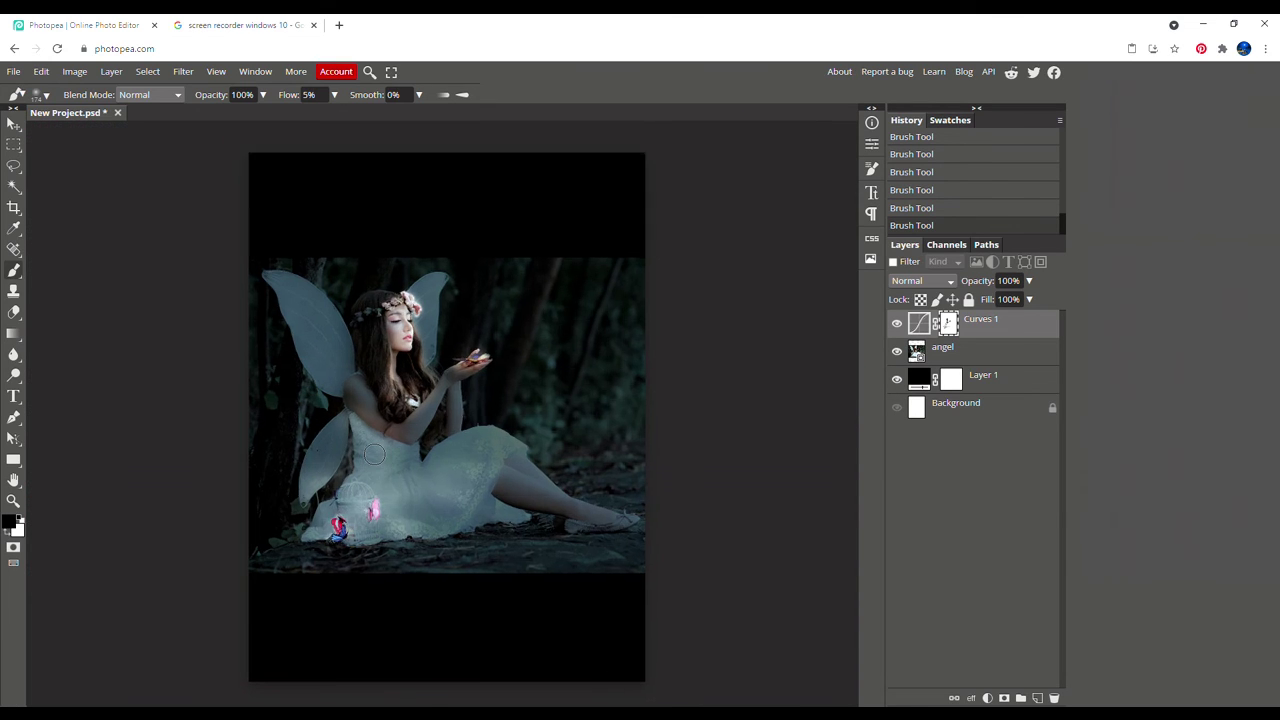
Add faint low-flow light to the dress hem, the fairy's side, her lower wing and mid-dress.
scroll(374, 455, "up", 3)
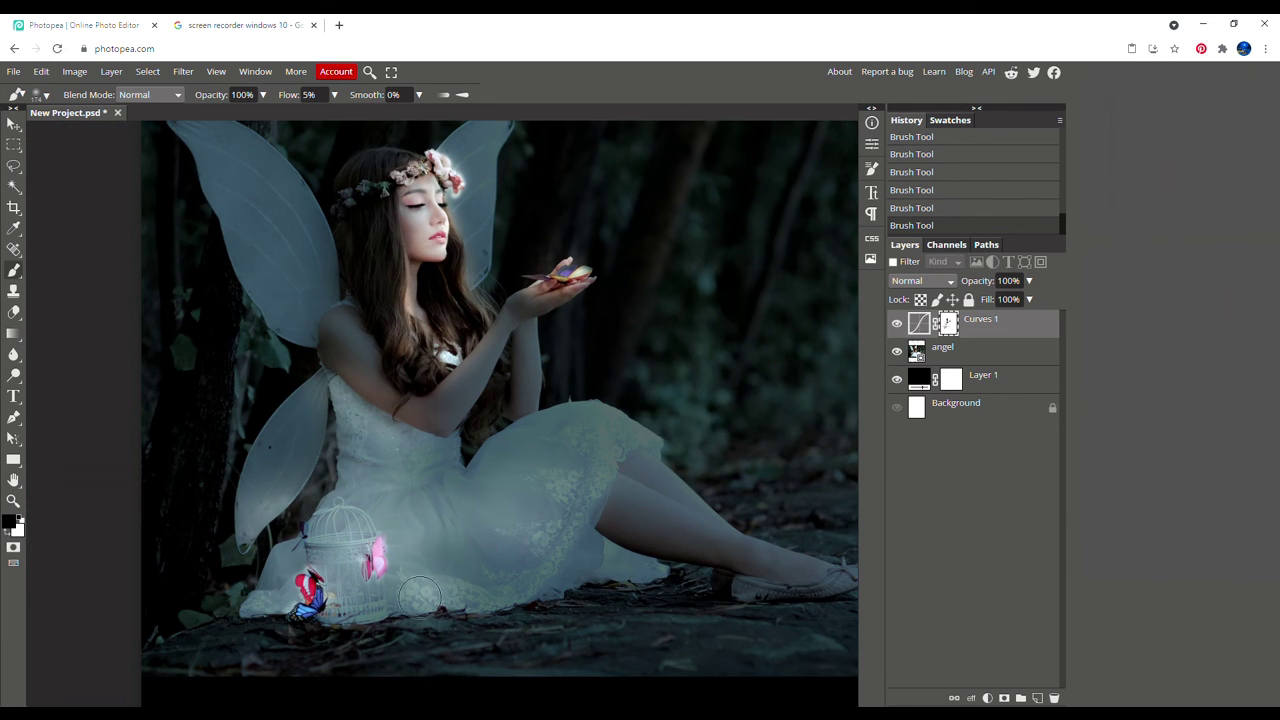
left_click_drag(419, 597, 460, 598)
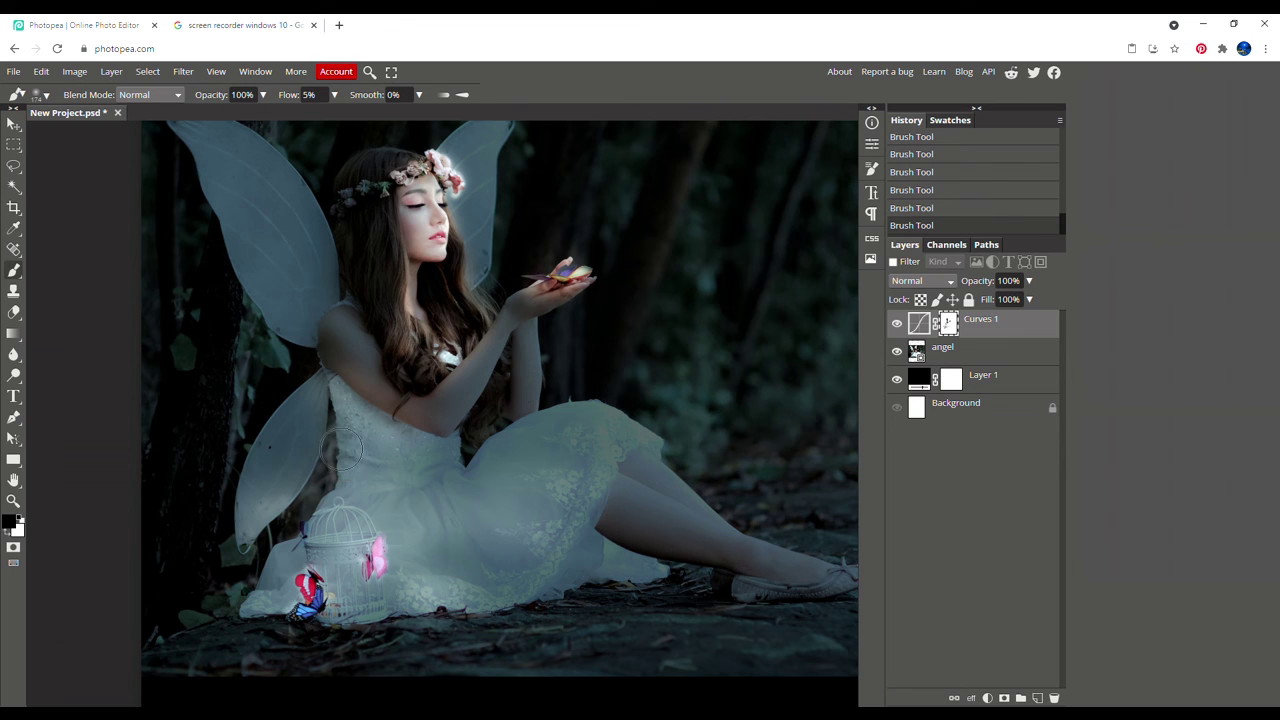
left_click_drag(328, 413, 312, 420)
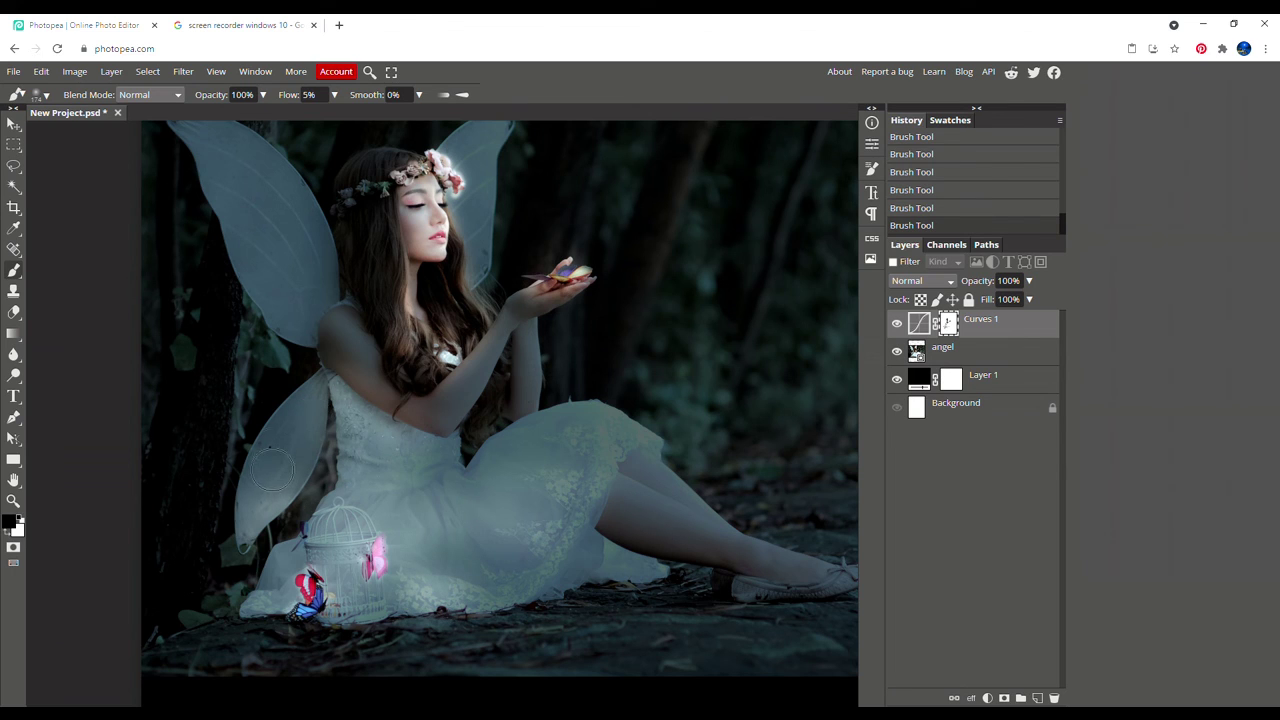
mouse_move(272, 469)
left_mouse_down()
mouse_move(260, 297)
mouse_move(337, 373)
left_mouse_up()
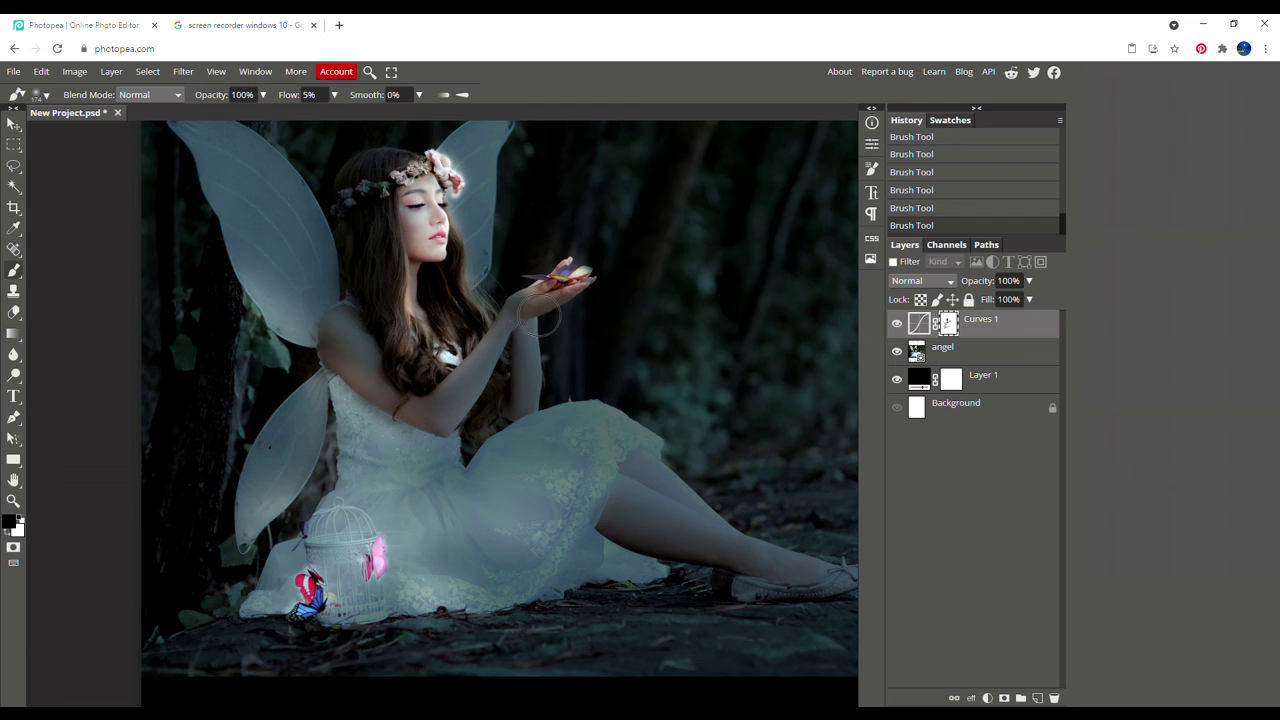
scroll(272, 341, "down", 2)
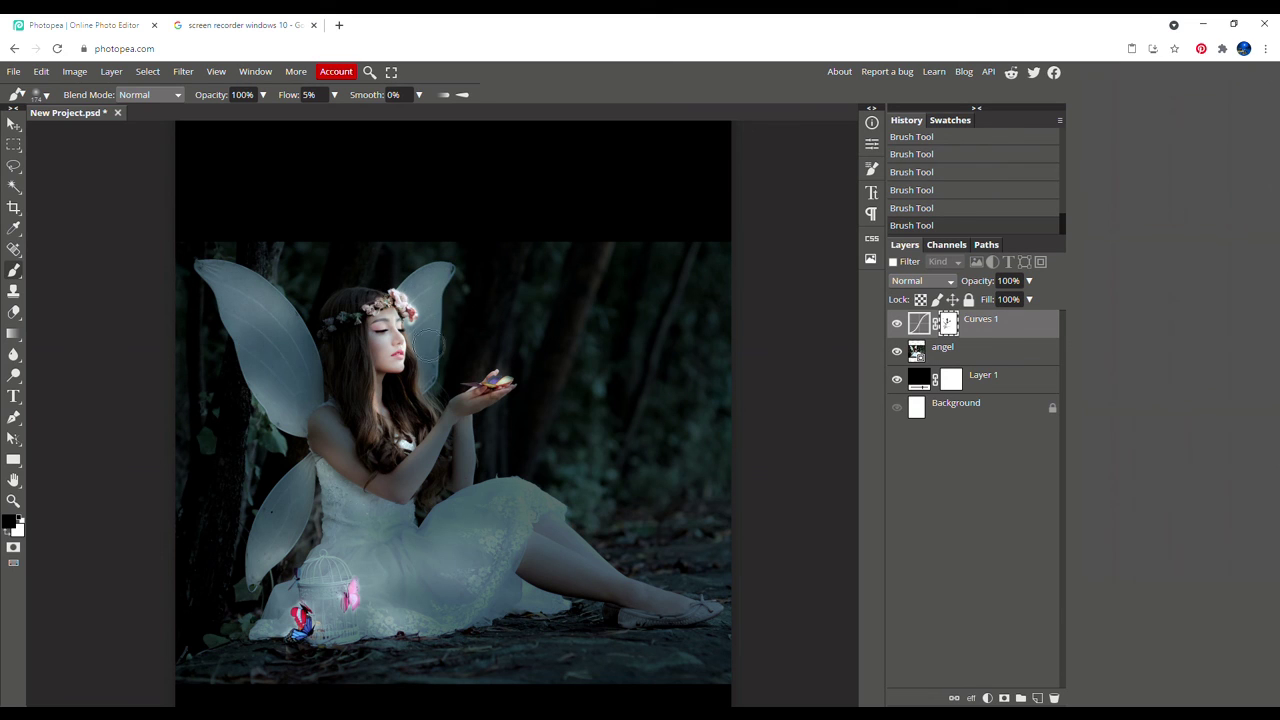
scroll(432, 275, "down", 1)
scroll(432, 275, "down", 2)
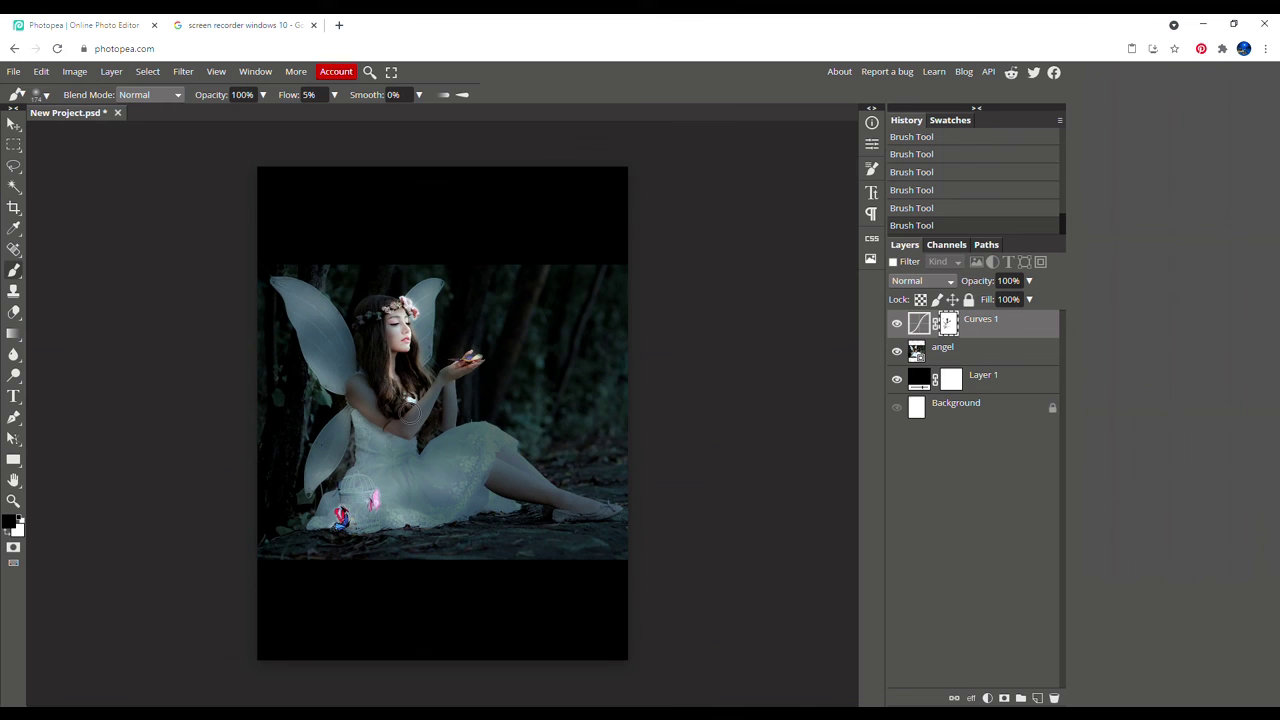
scroll(398, 475, "up", 1)
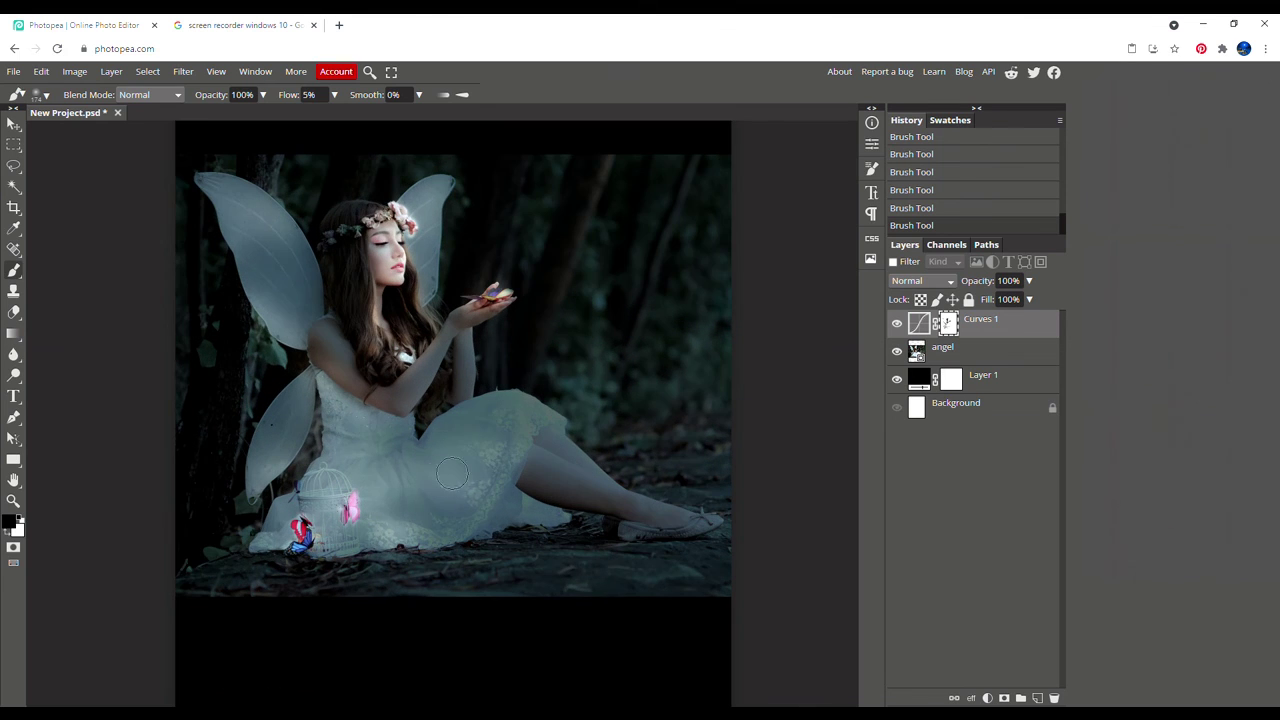
left_click_drag(498, 453, 434, 488)
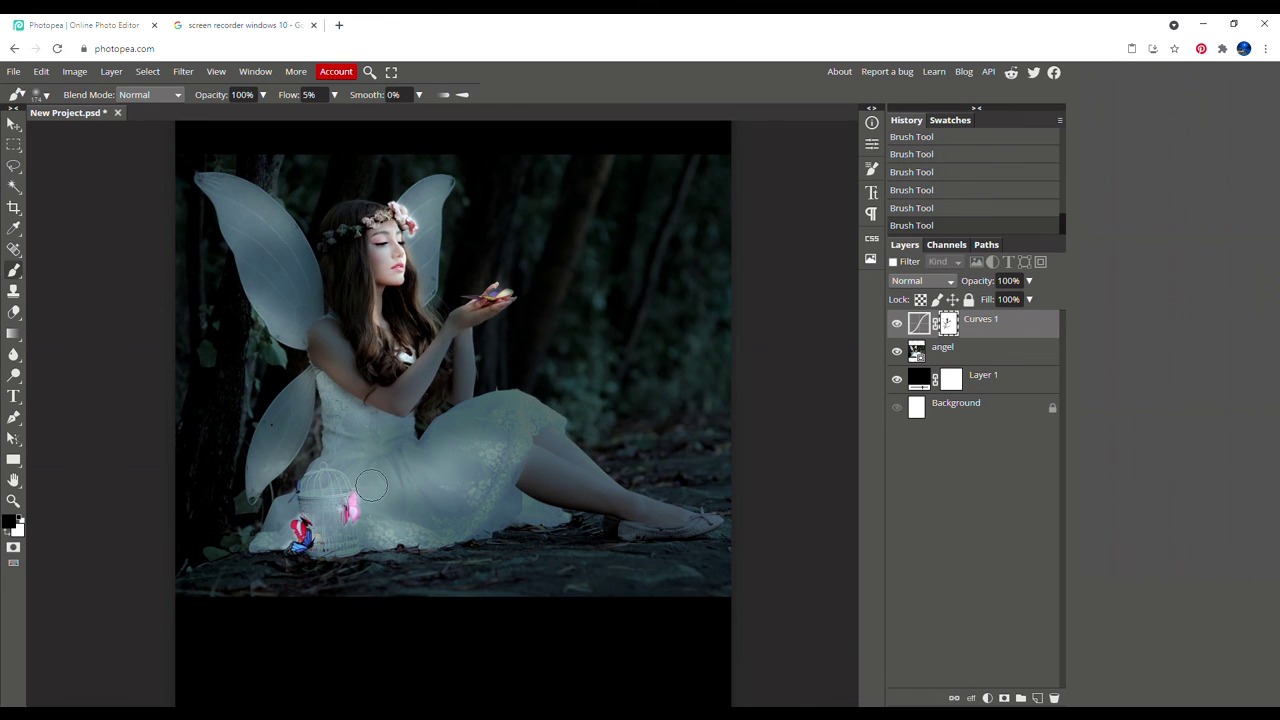